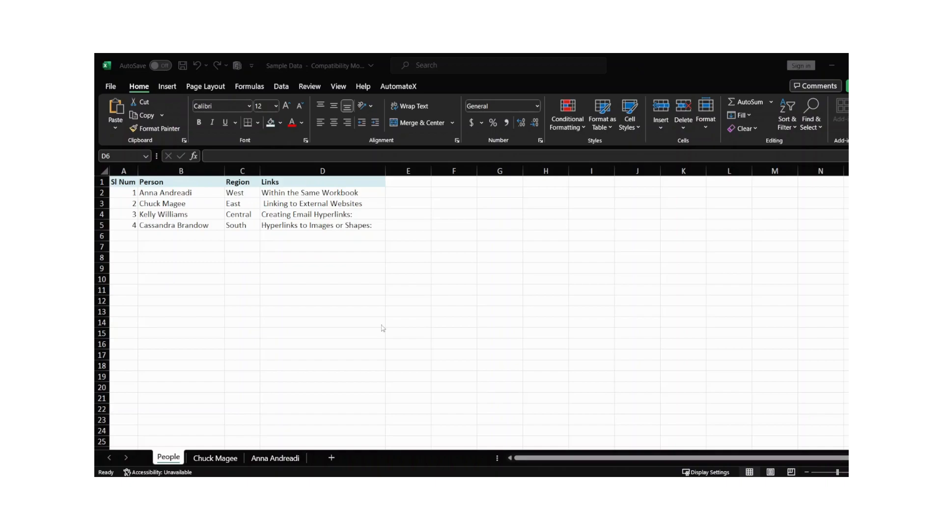
Select D2 ('Within the Same Workbook') and bring up its right-click context menu
left_click(217, 215)
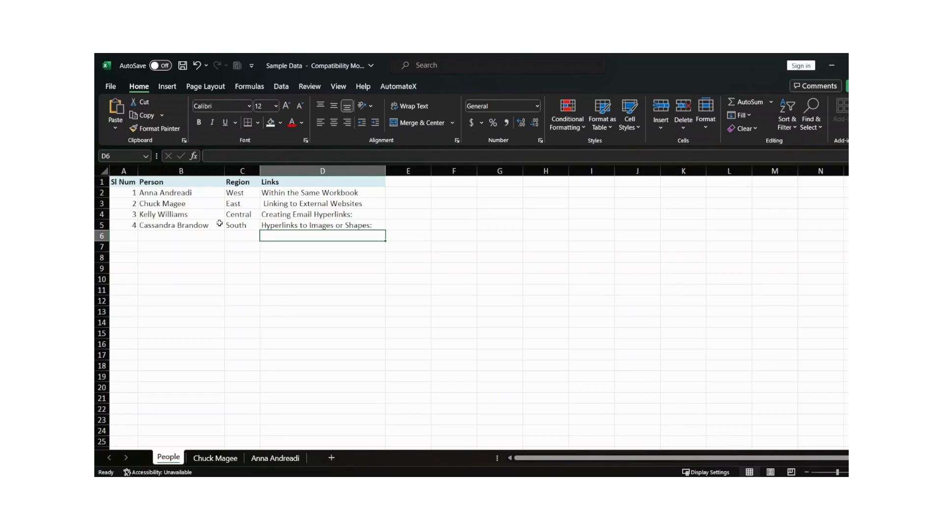
left_click(283, 190)
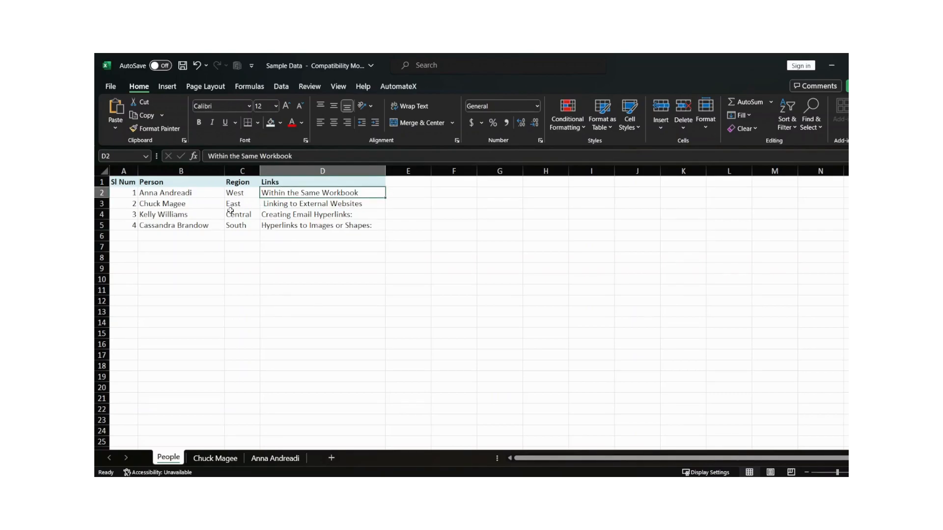
right_click(309, 193)
left_click(295, 193)
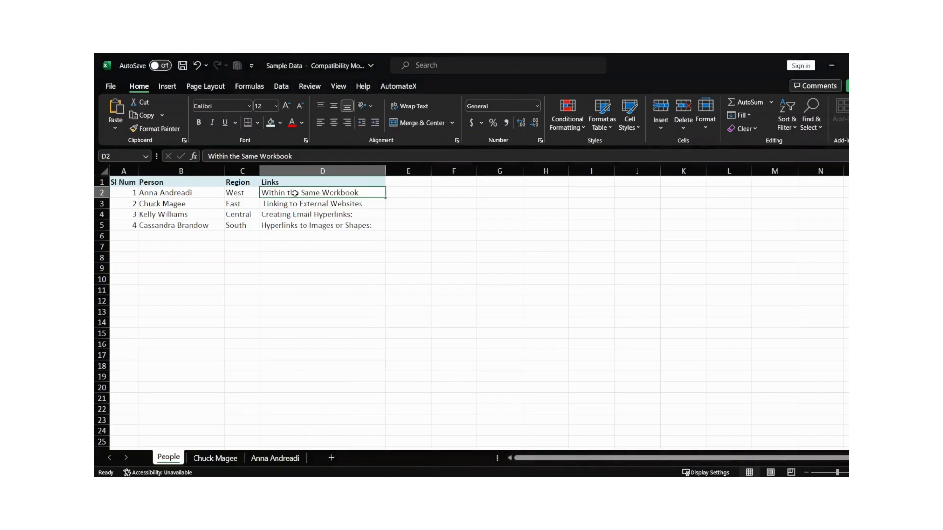
right_click(294, 193)
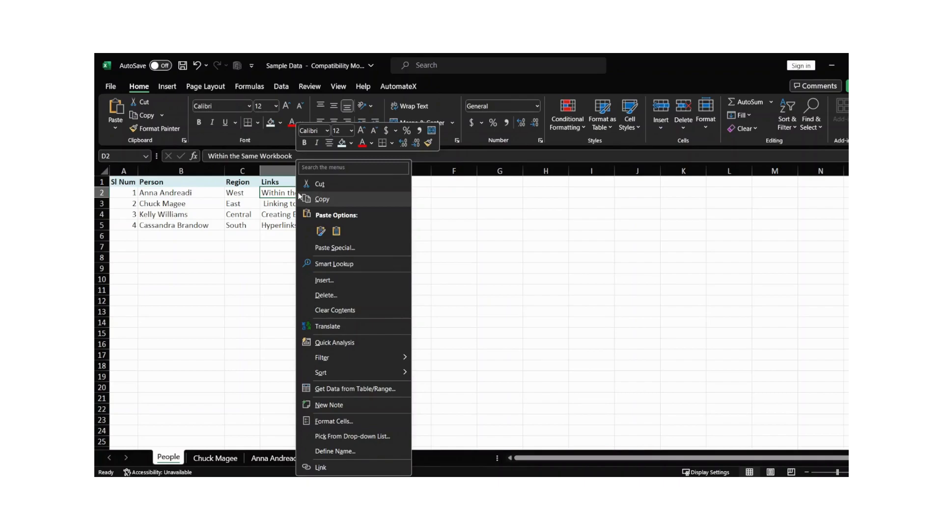
right_click(283, 194)
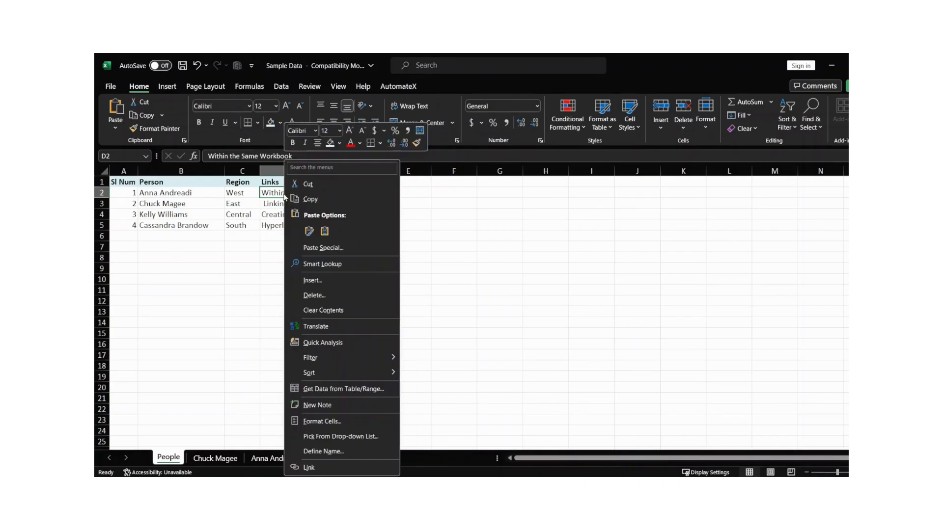
left_click(341, 467)
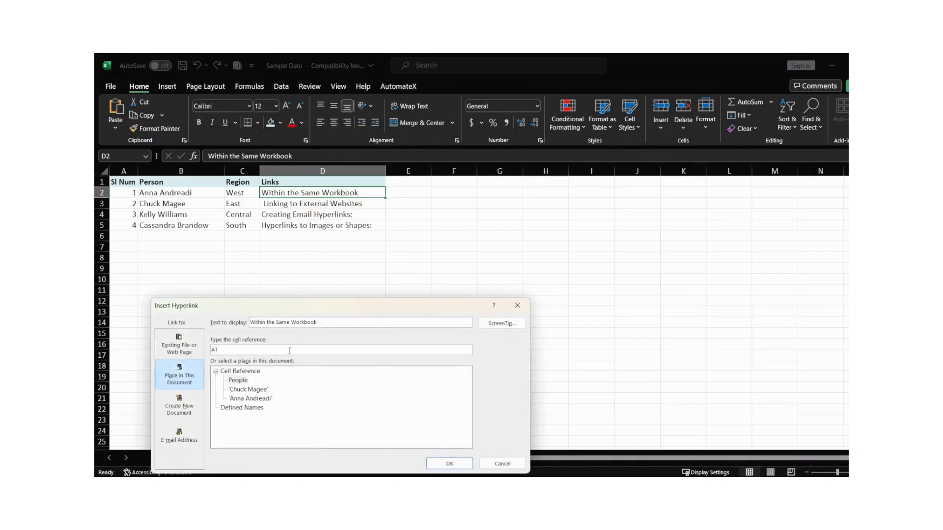
left_click_drag(309, 308, 453, 164)
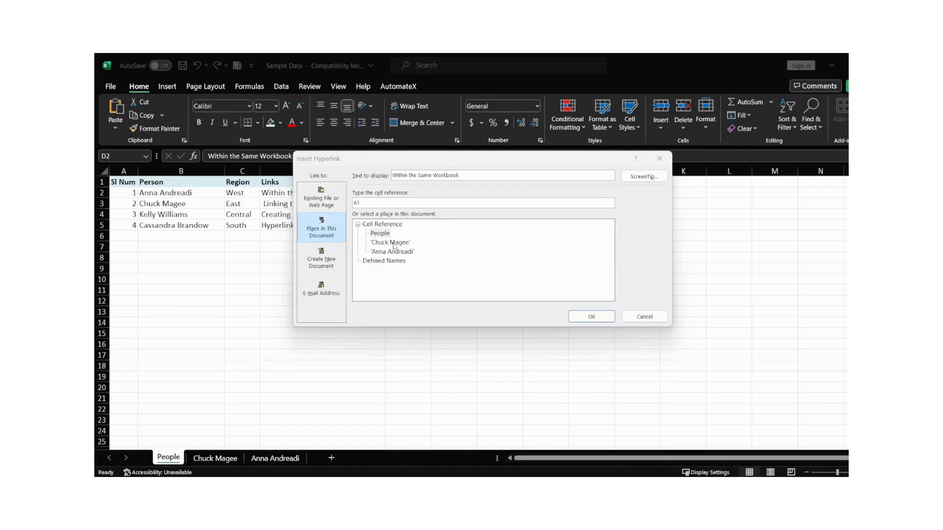
left_click_drag(427, 165, 570, 166)
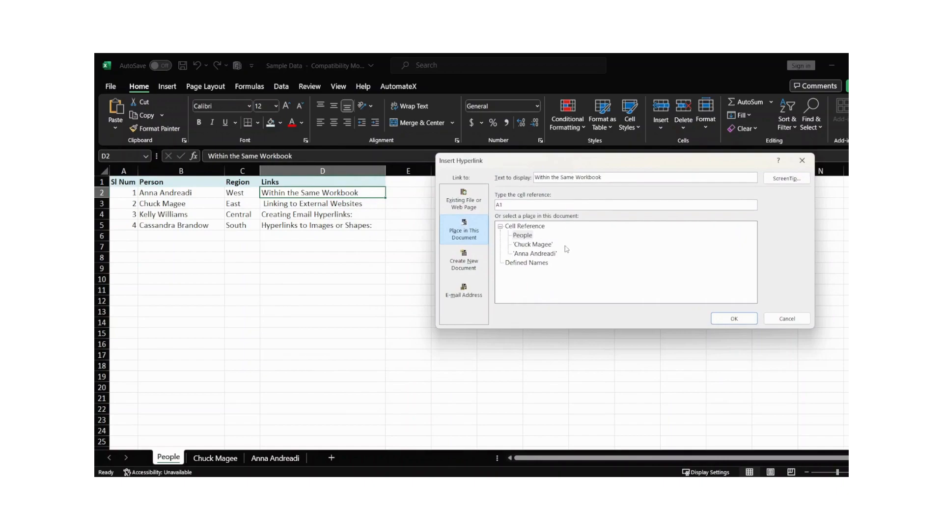
left_click(463, 199)
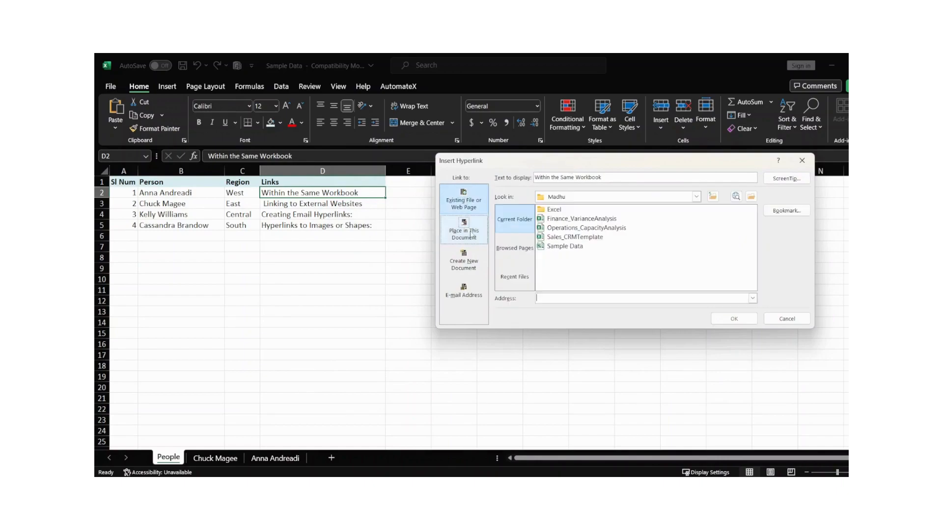
left_click(468, 234)
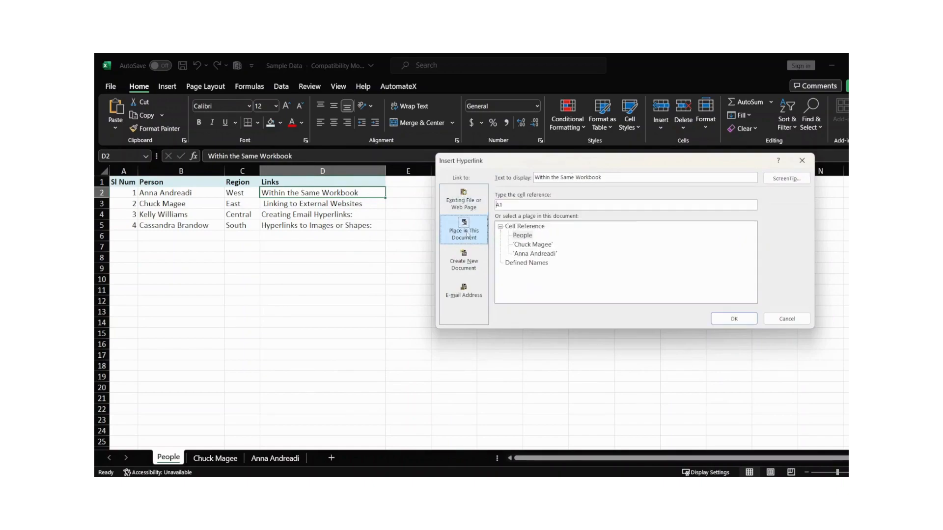
left_click(470, 270)
left_click(467, 297)
left_click(464, 202)
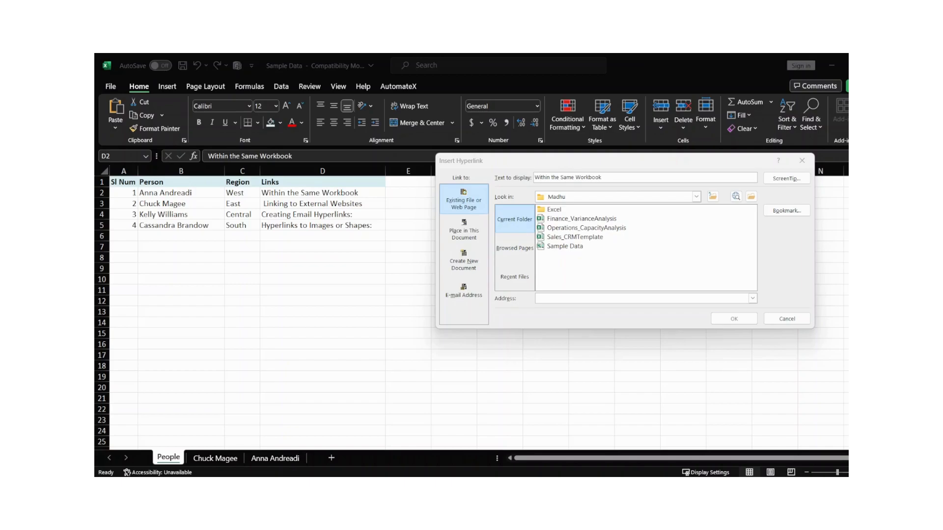
left_click(466, 244)
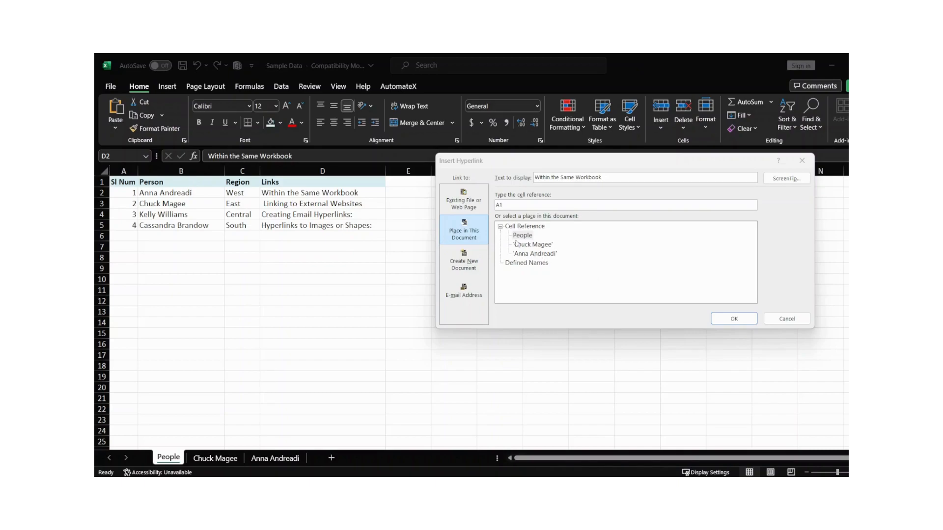
left_click(475, 235)
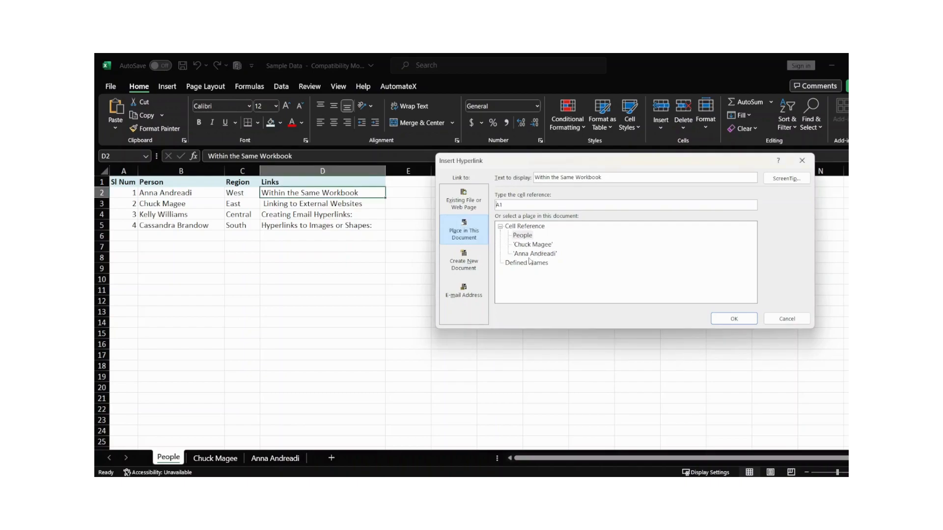
left_click(534, 254)
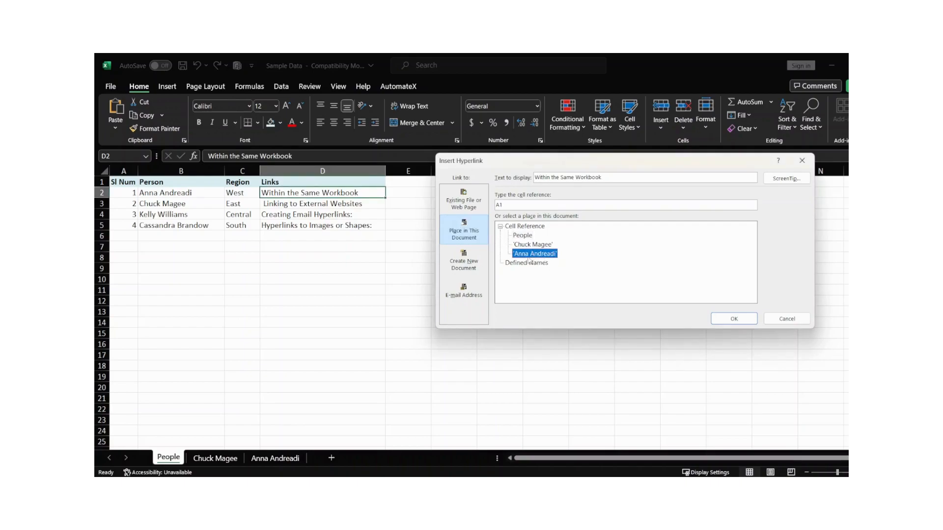
left_click(735, 320)
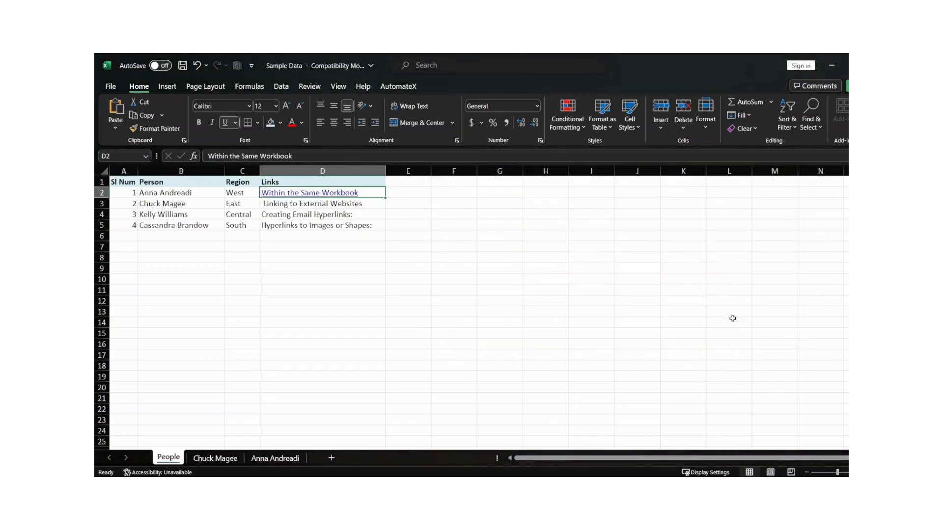
left_click(336, 204)
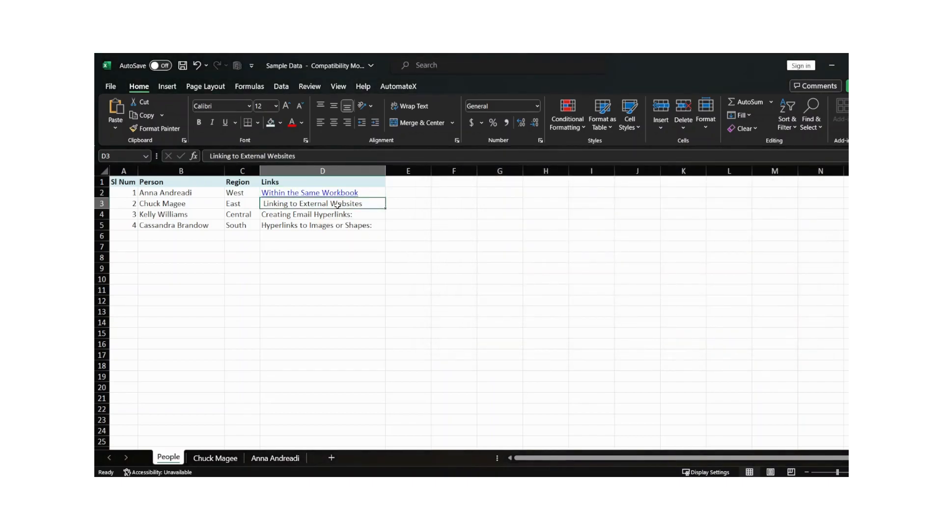
right_click(336, 205)
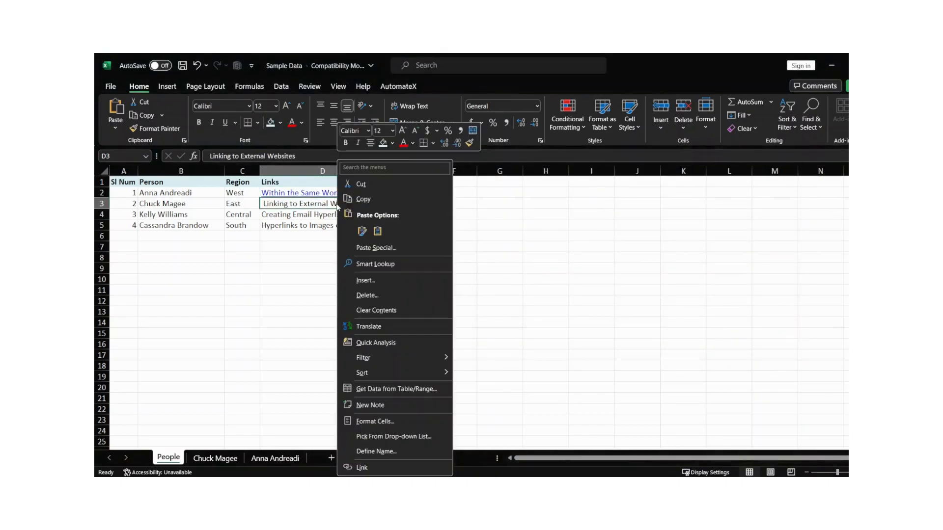
left_click(384, 468)
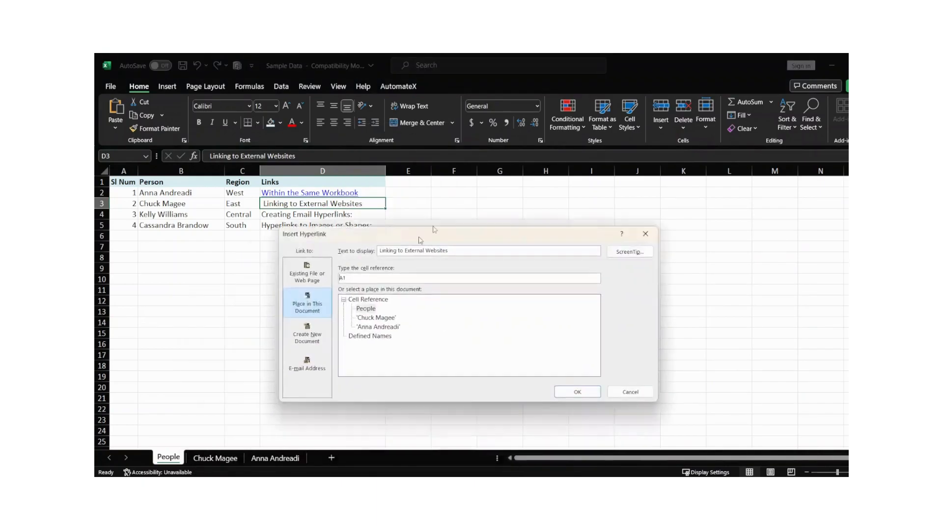
left_click_drag(404, 250, 495, 123)
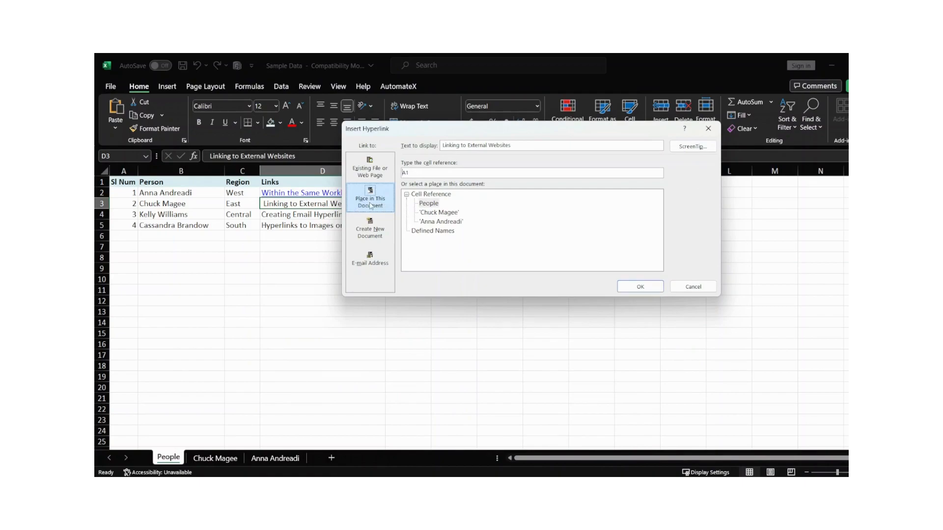
left_click(443, 214)
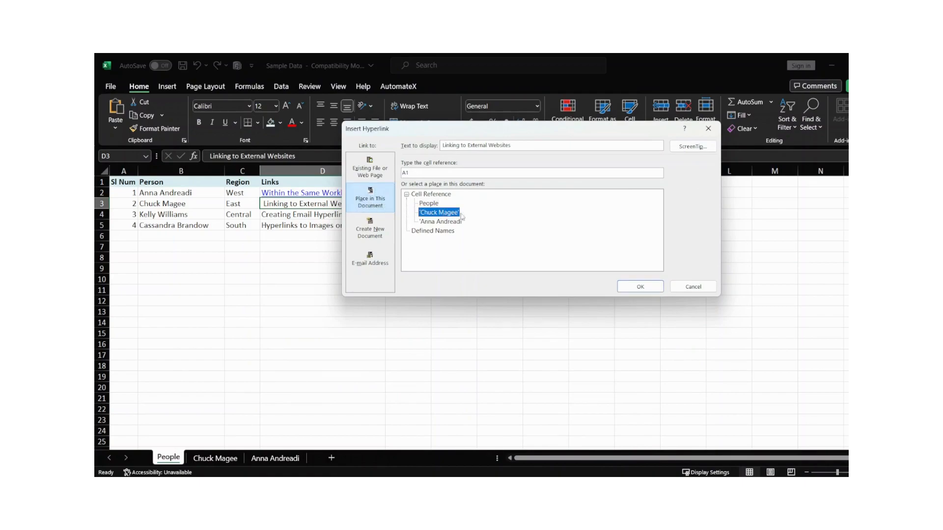
left_click(640, 287)
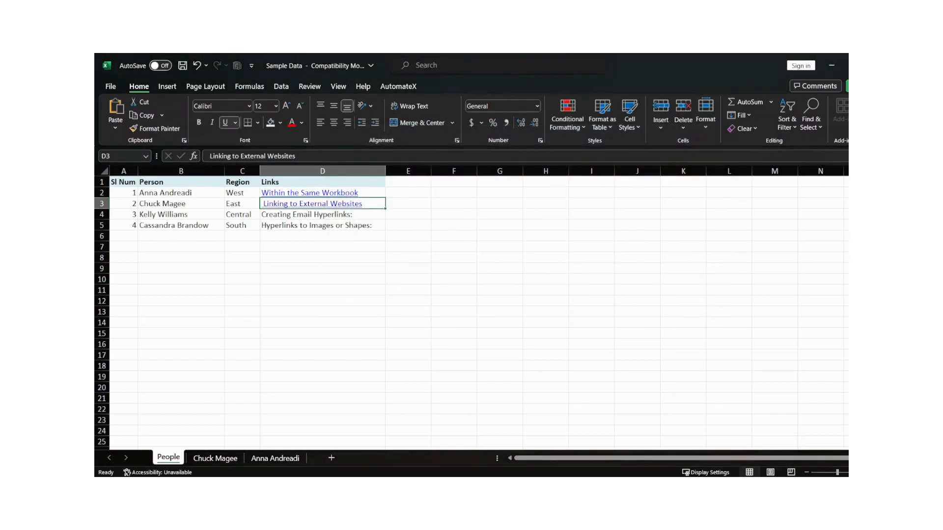
left_click(372, 194)
left_click(333, 215)
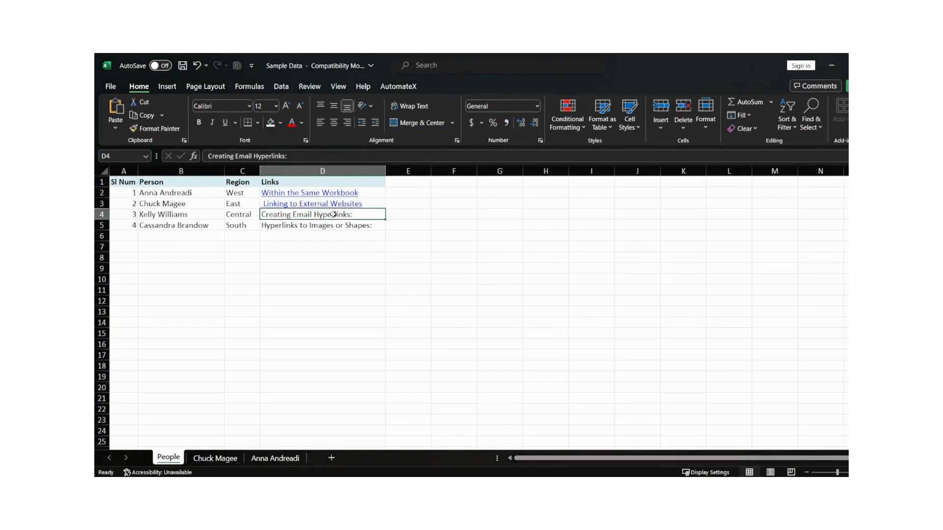
left_click(369, 194)
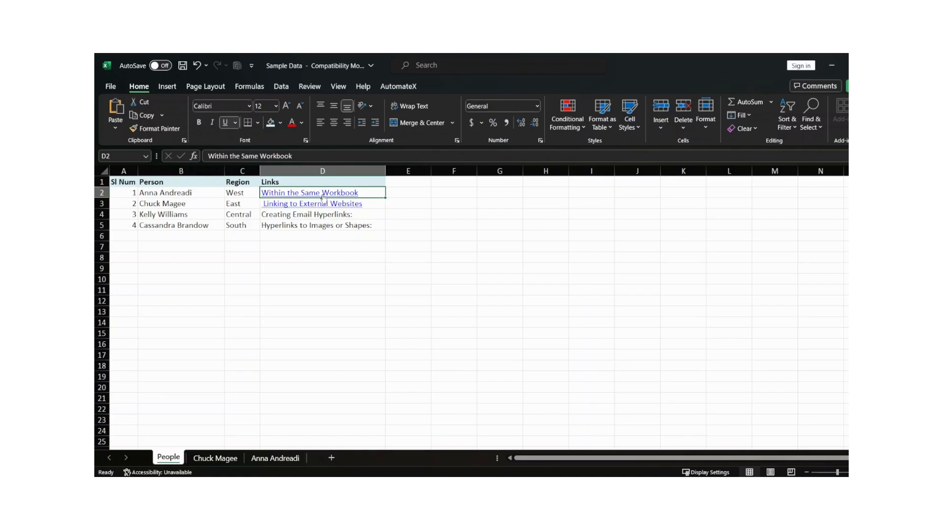
left_click(185, 193)
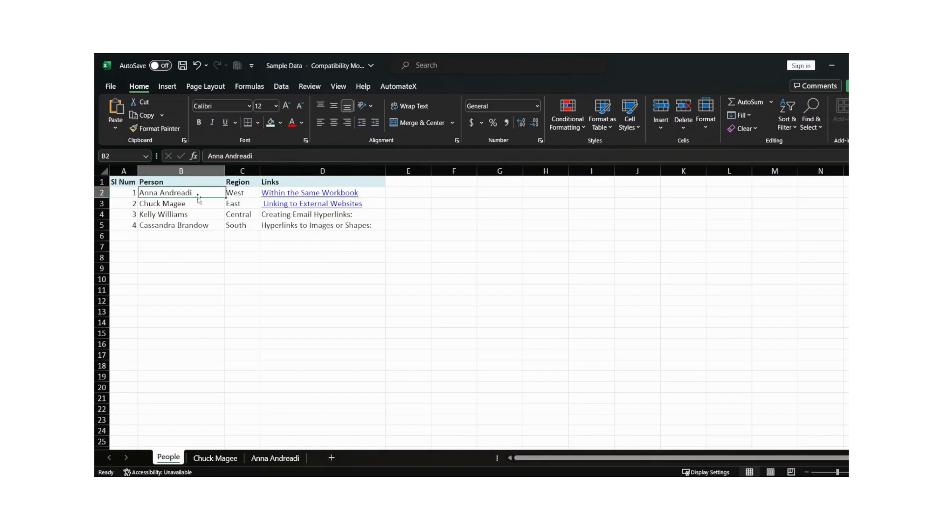
left_click(275, 459)
left_click(215, 458)
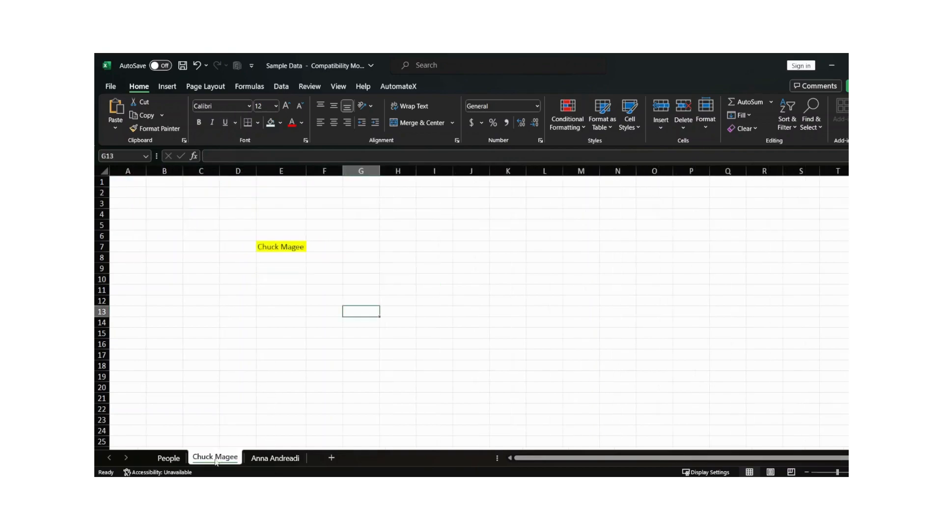
left_click(169, 457)
left_click(315, 193)
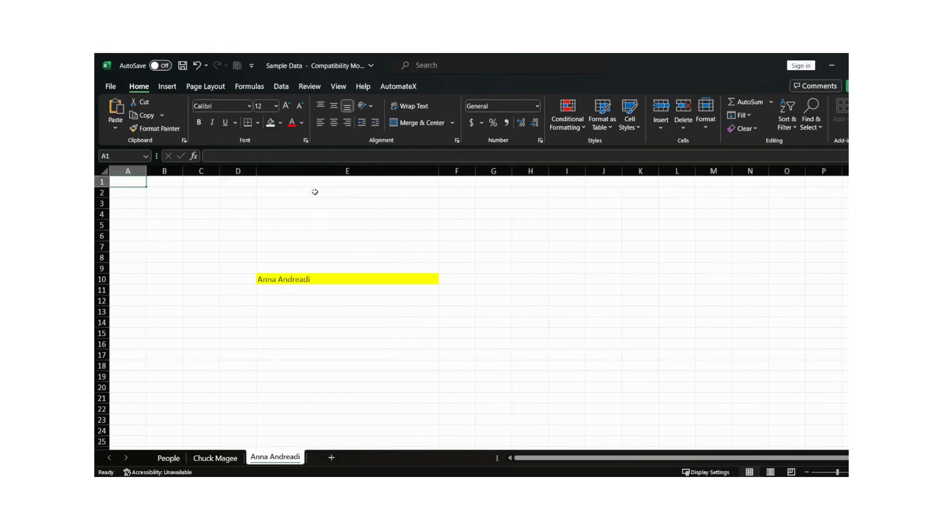
left_click(291, 285)
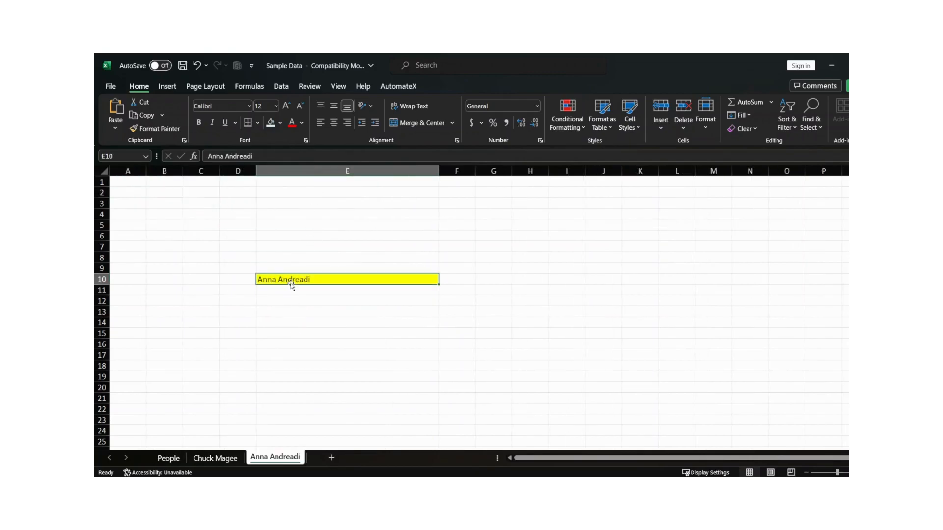
left_click(168, 458)
left_click(308, 205)
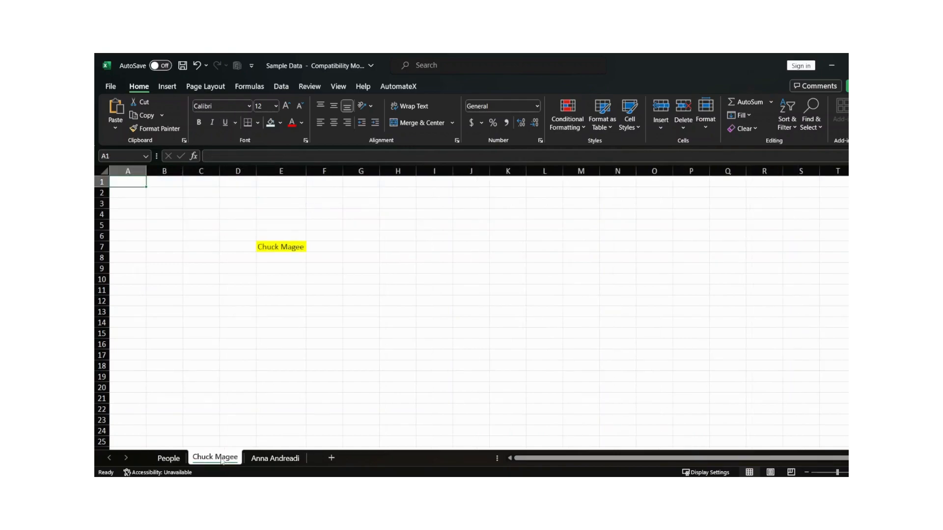
left_click(169, 457)
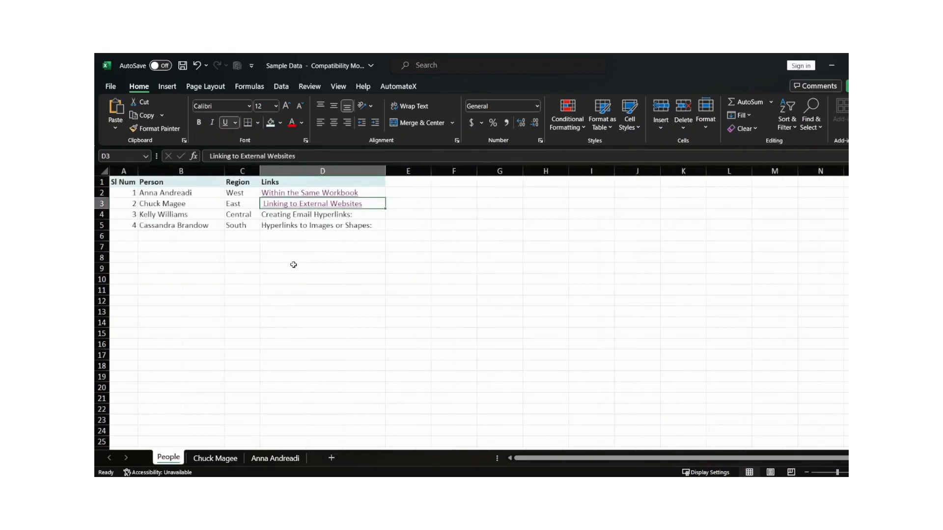
Remove the hyperlink from D3 and check that it now shows as plain text
right_click(340, 205)
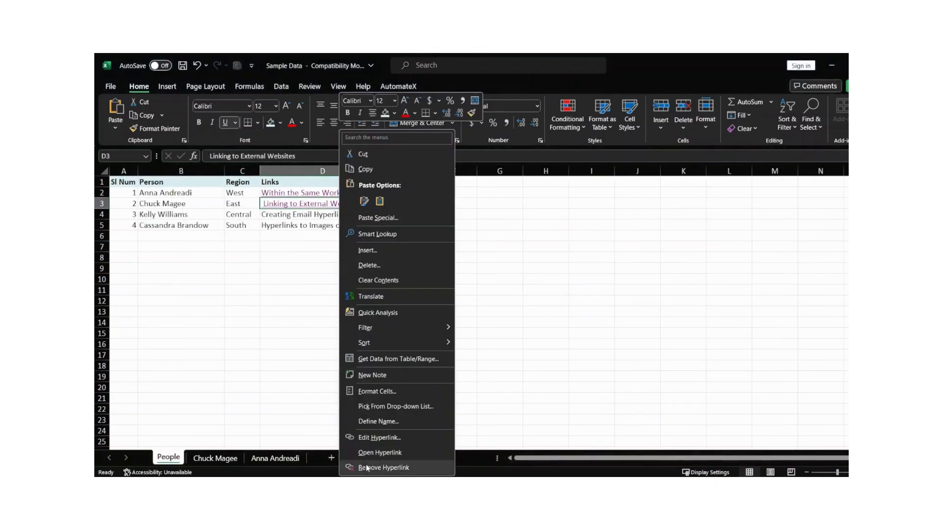
left_click(391, 469)
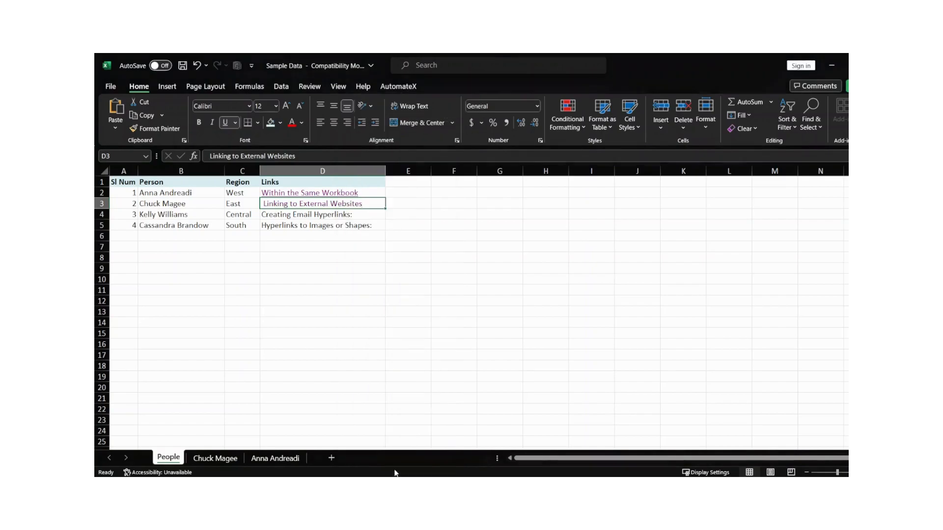
key("Down")
left_click(340, 203)
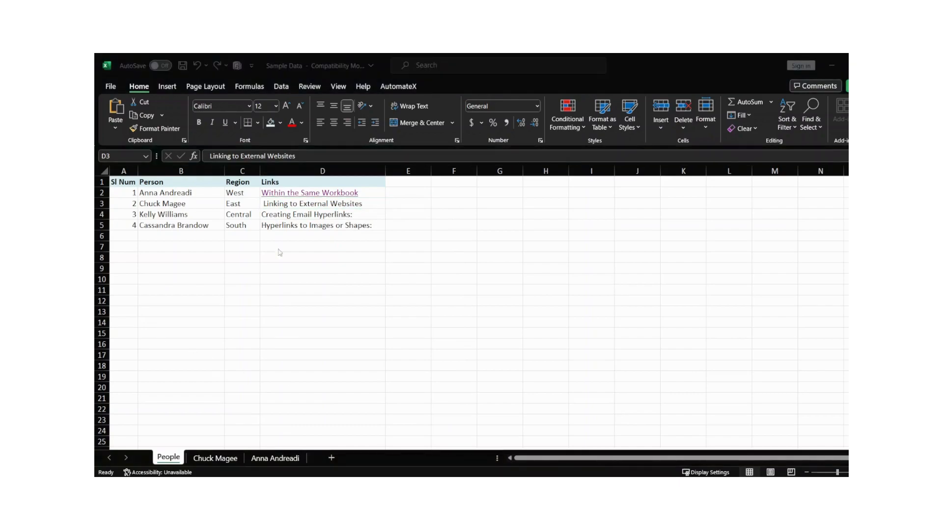
left_click(394, 192)
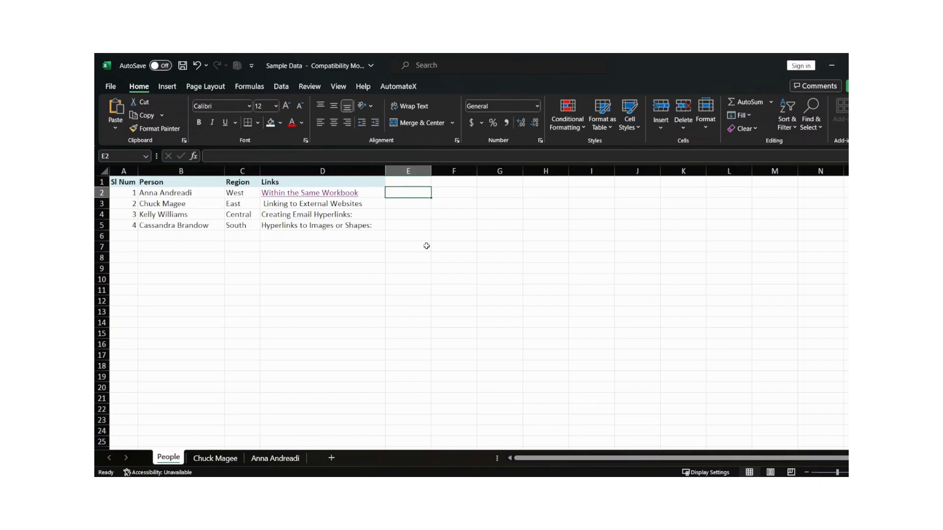
left_click(349, 205)
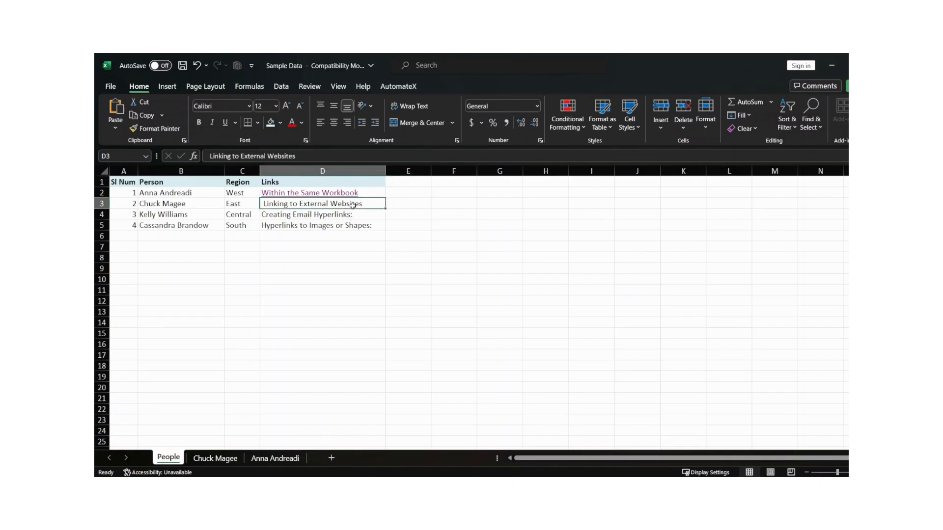
left_click(415, 204)
left_click(346, 205)
key("alt+Tab")
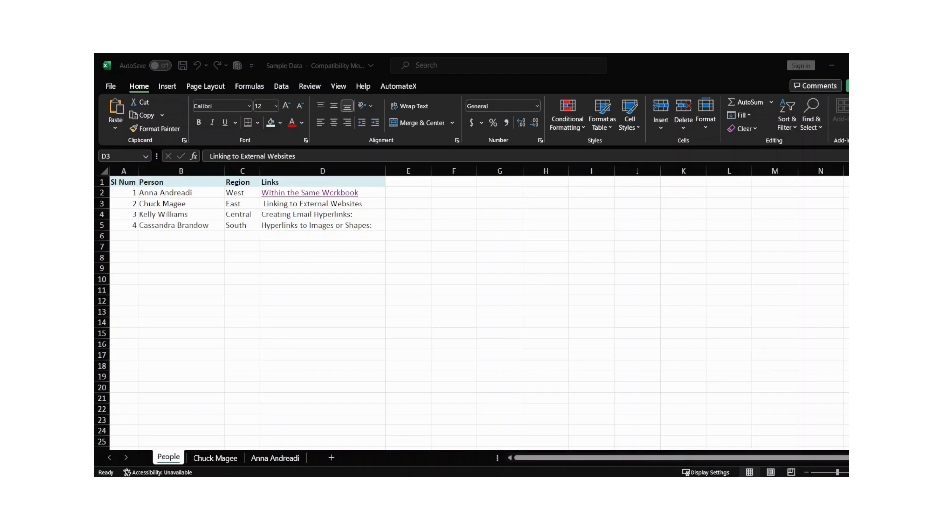
left_click(280, 205)
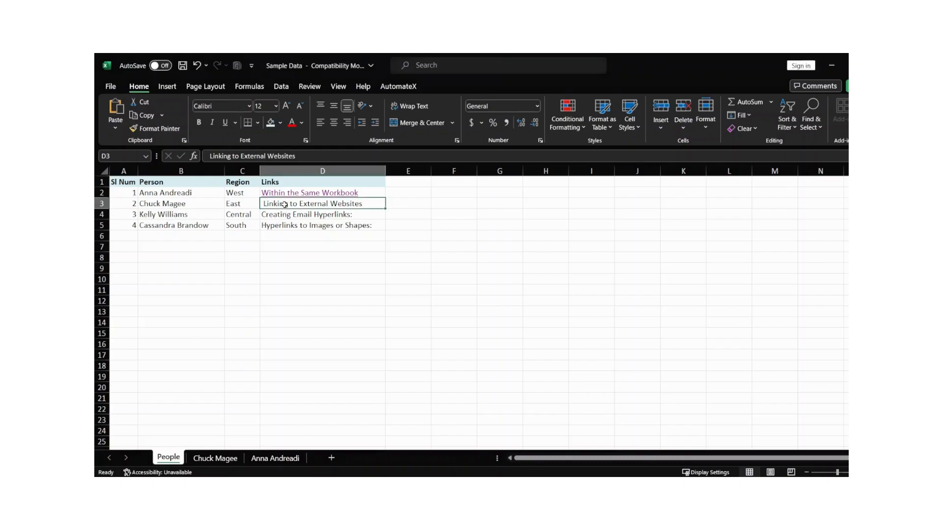
left_click(312, 215)
left_click(344, 204)
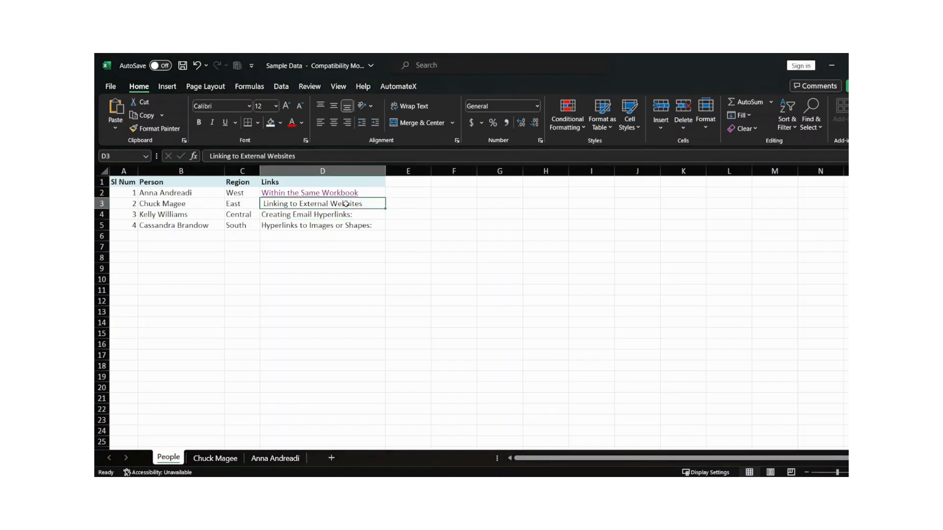
right_click(333, 204)
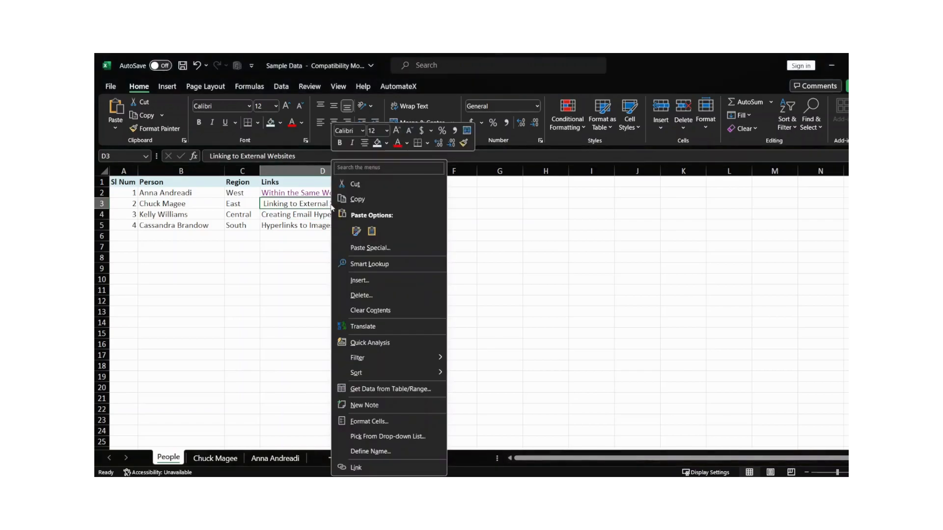
left_click(370, 467)
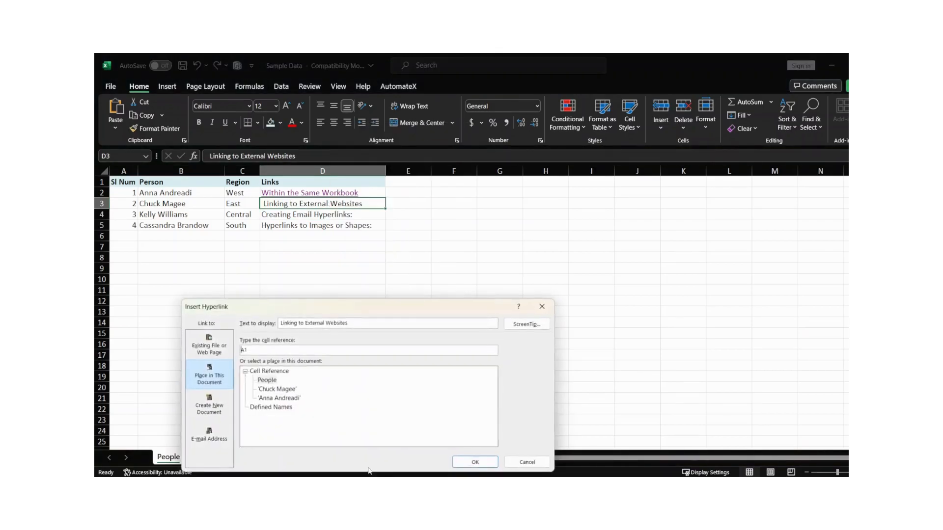
left_click_drag(370, 311, 427, 156)
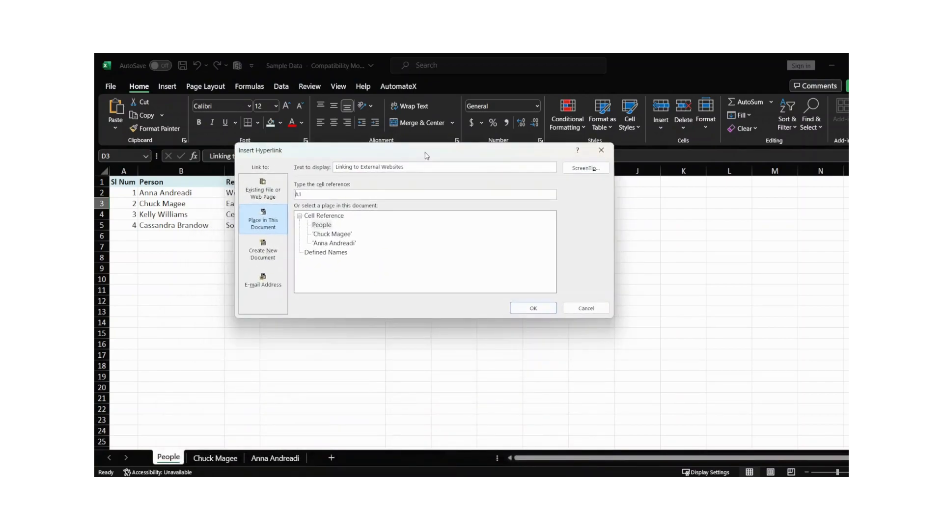
left_click(274, 201)
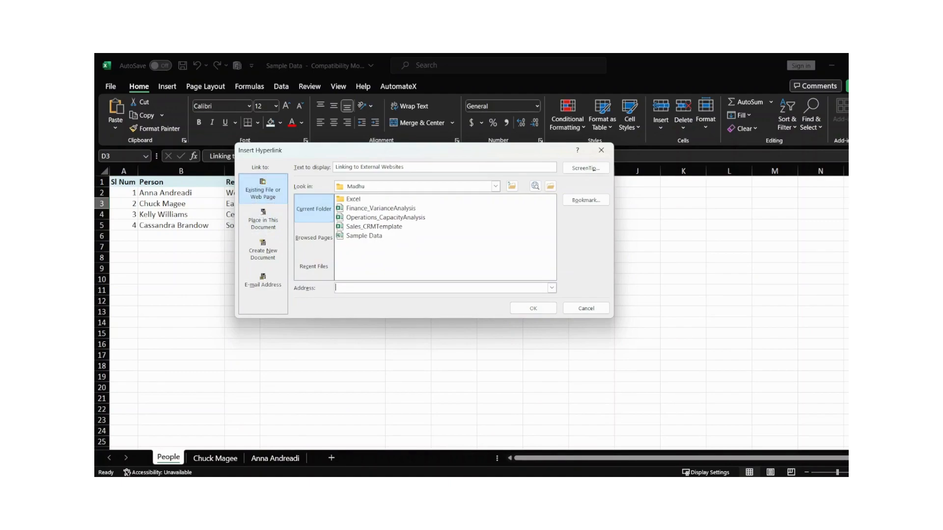
key("alt+Tab")
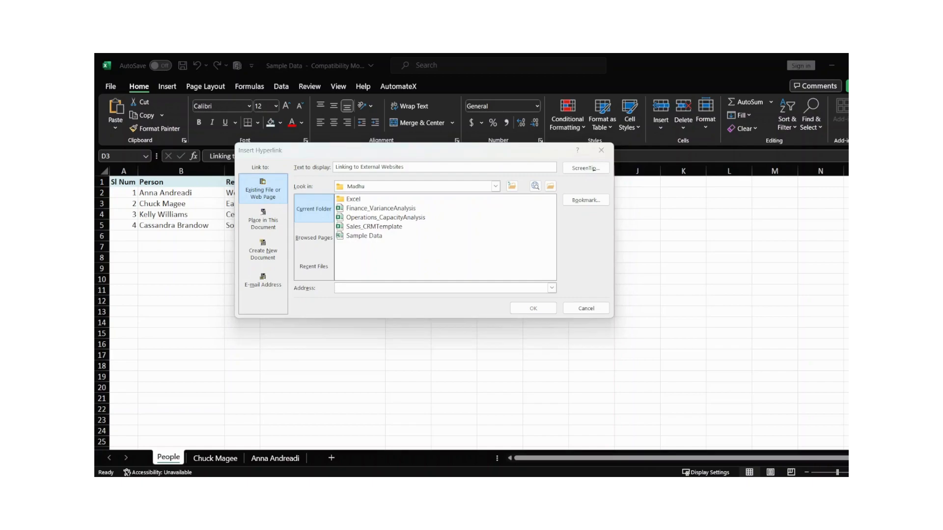
left_click(358, 288)
type("https://www.google.com/")
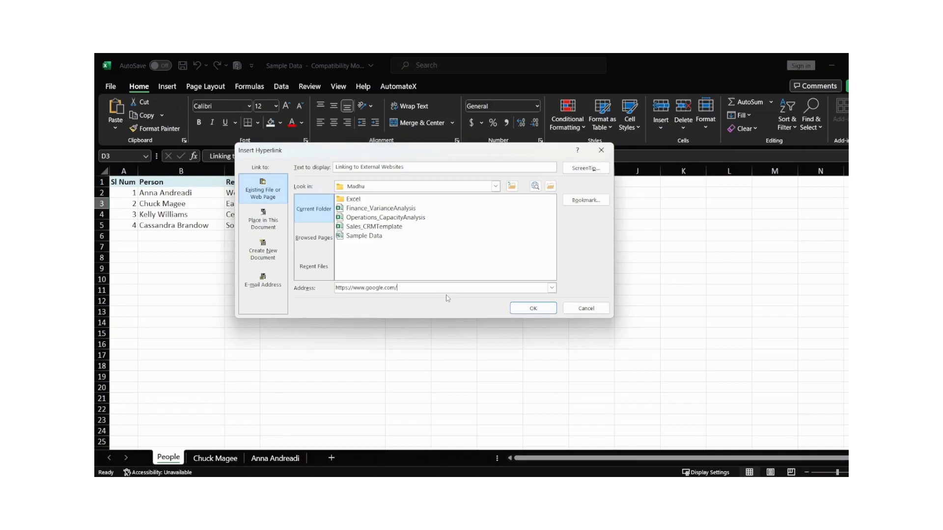
left_click(533, 310)
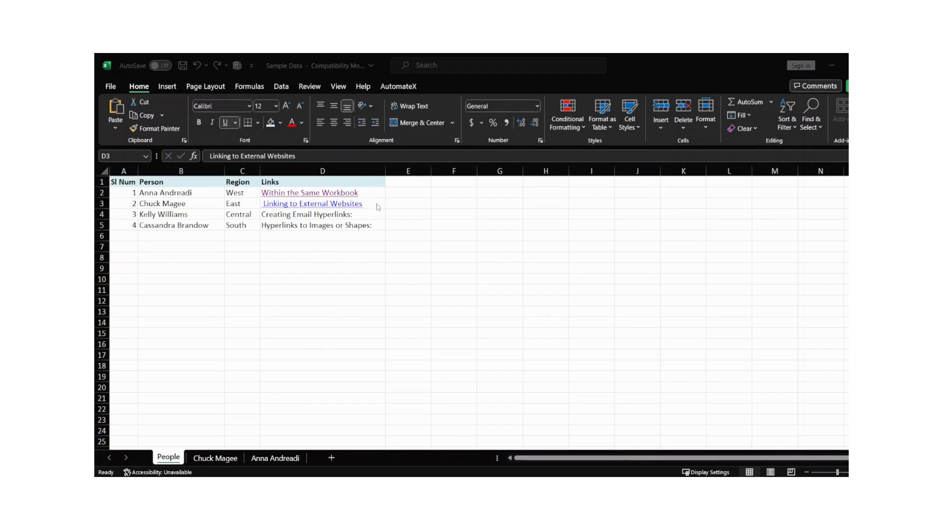
Follow the D3 link so Google's homepage opens in the browser
left_click(347, 208)
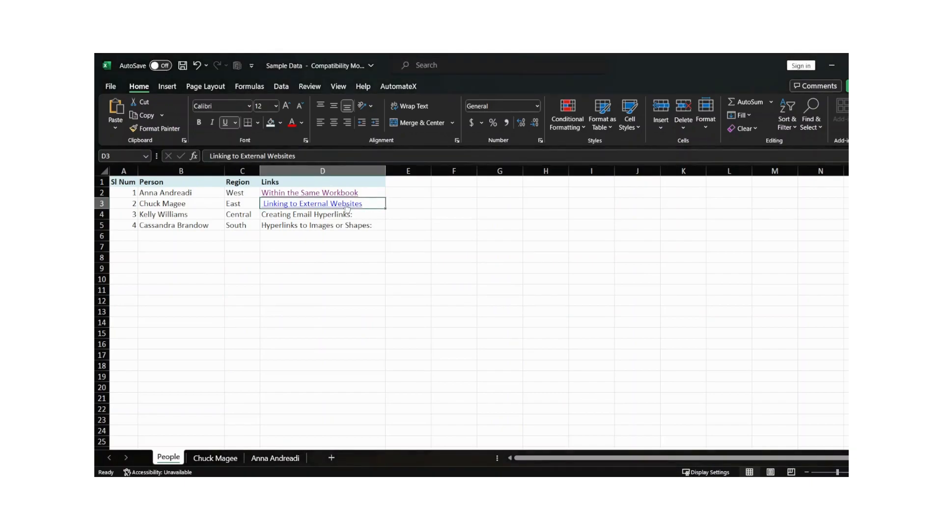
left_click(320, 207)
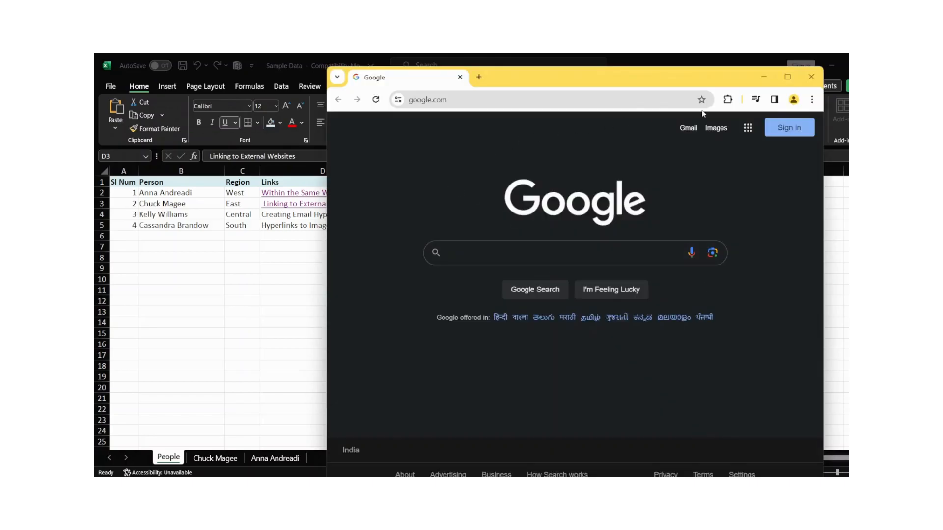
Maximize and restore the Chrome window, then close it to return to Excel
left_click(787, 77)
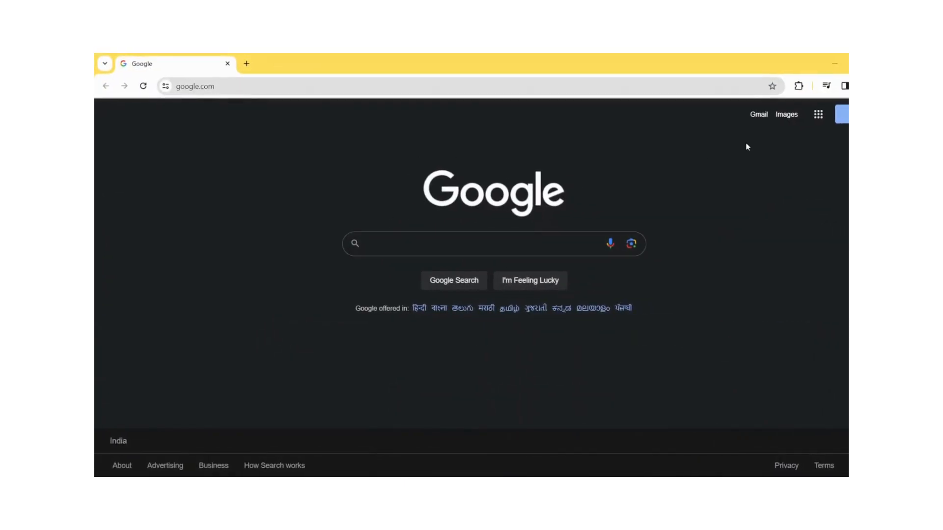
left_click(858, 63)
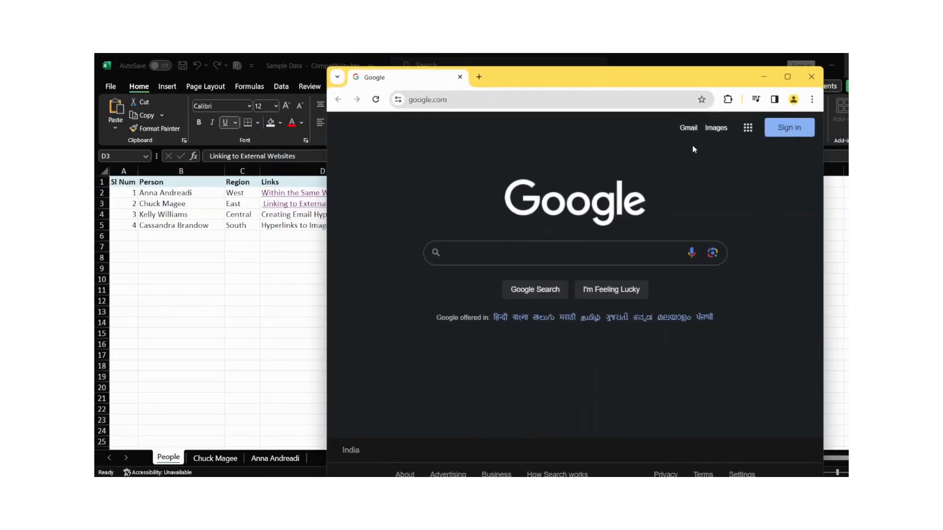
left_click(811, 78)
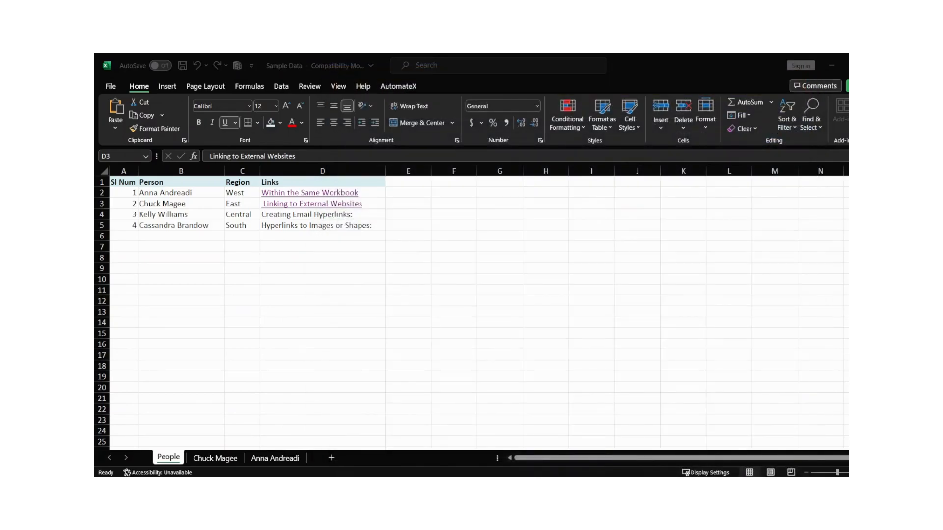
Make D4 an e-mail link with the recipient's address and subject 'Testing for now'
left_click(277, 234)
left_click(291, 217)
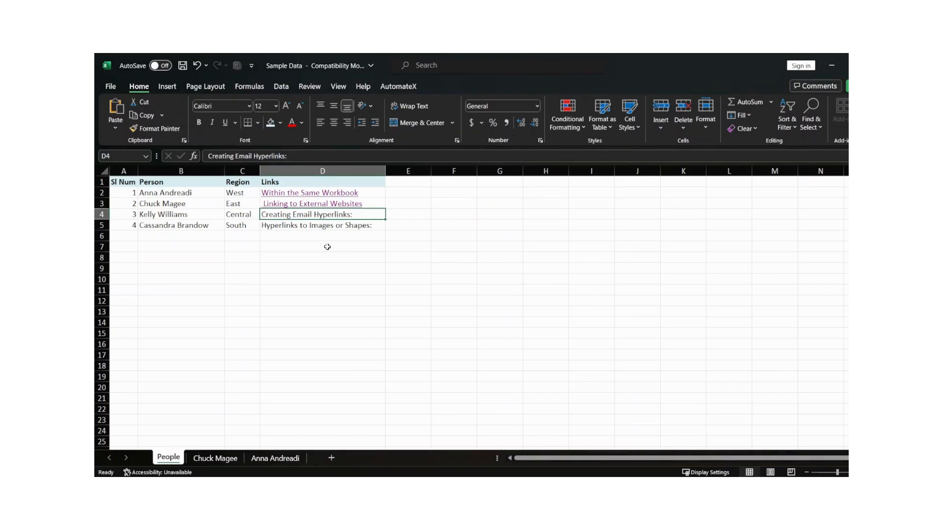
right_click(320, 216)
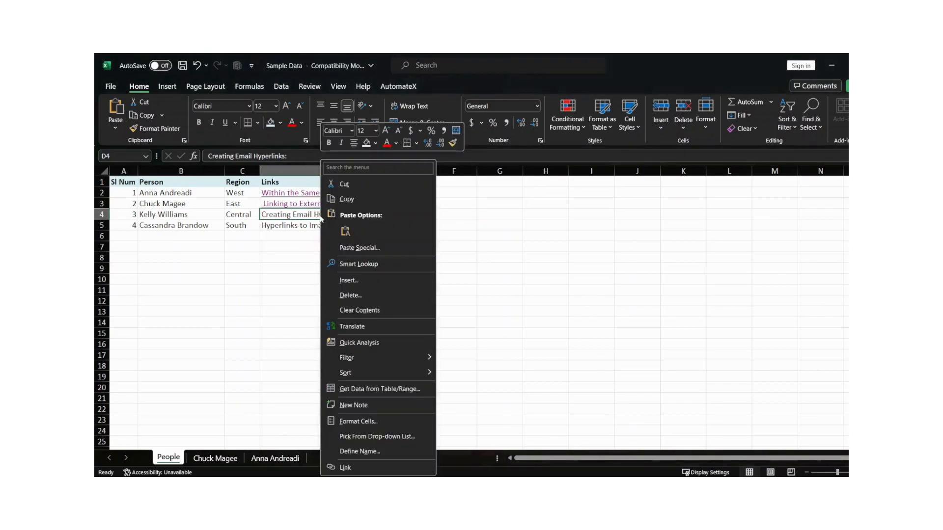
left_click(379, 469)
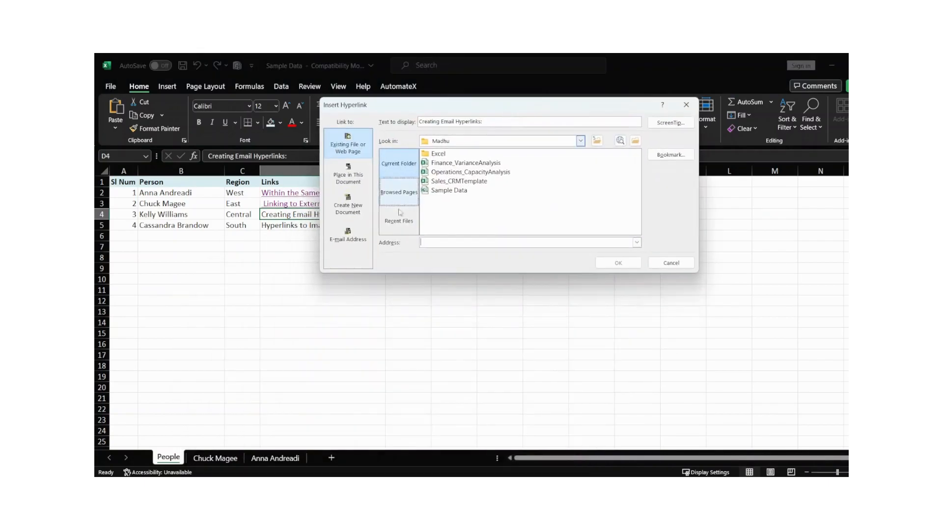
left_click(353, 241)
left_click(422, 148)
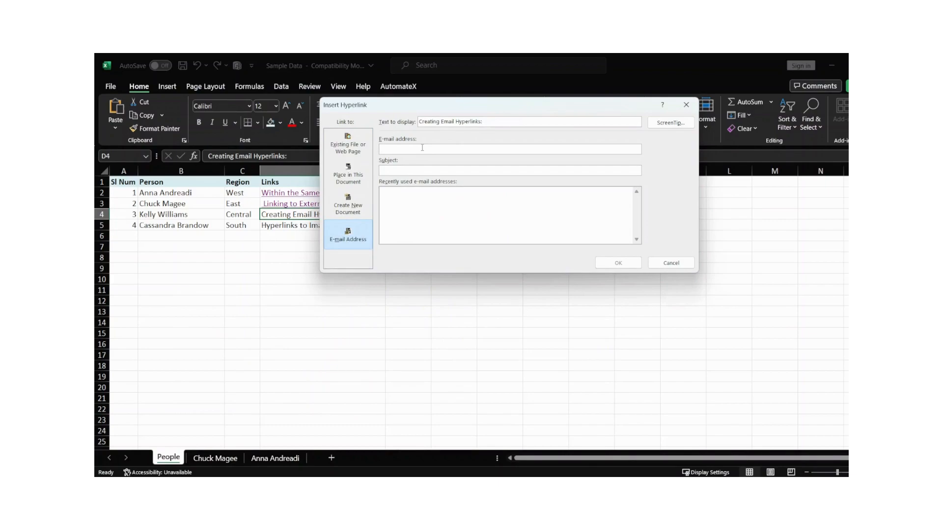
type("Test")
type("ing for now")
left_click(621, 265)
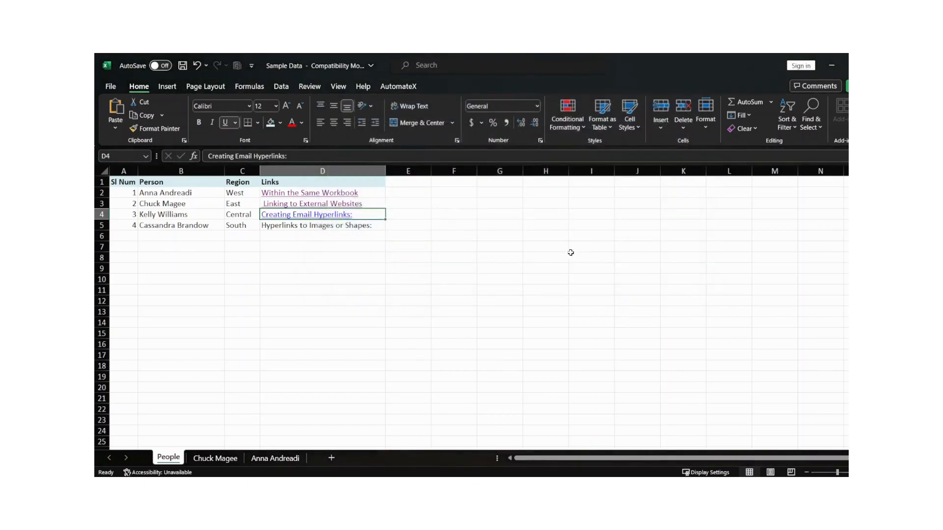
left_click(319, 229)
left_click(373, 216)
mouse_move(319, 219)
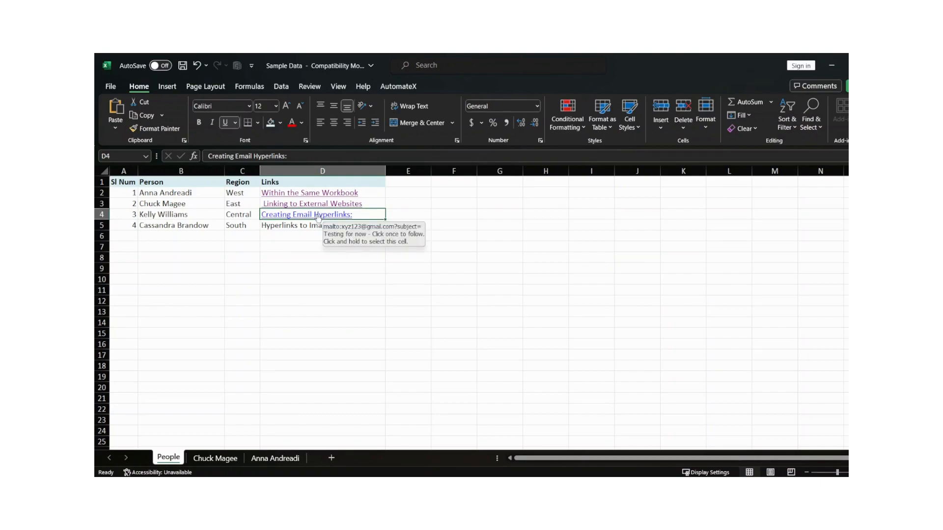
left_click(318, 217)
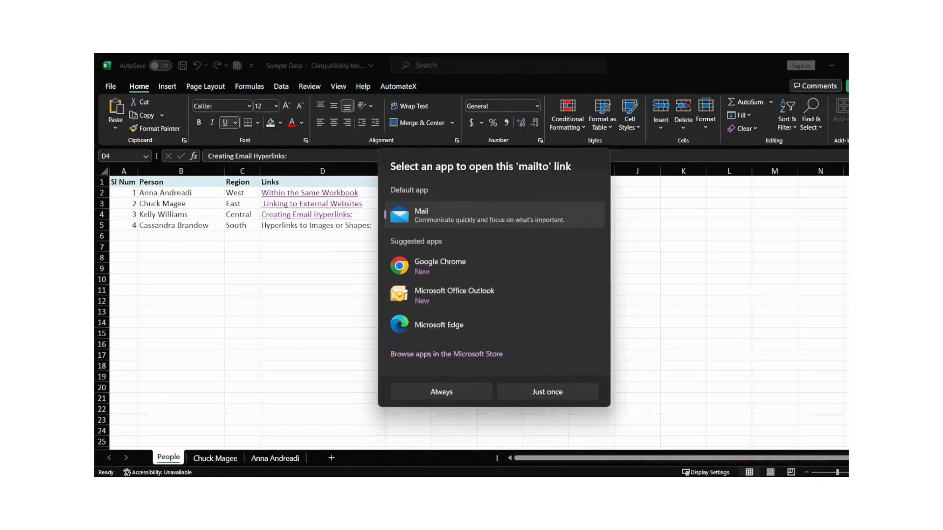
key("Return")
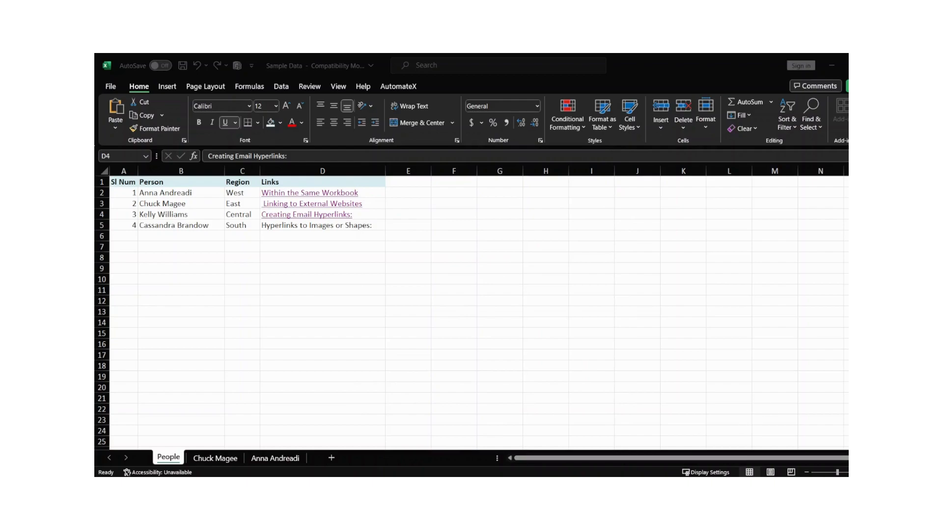
left_click(327, 219)
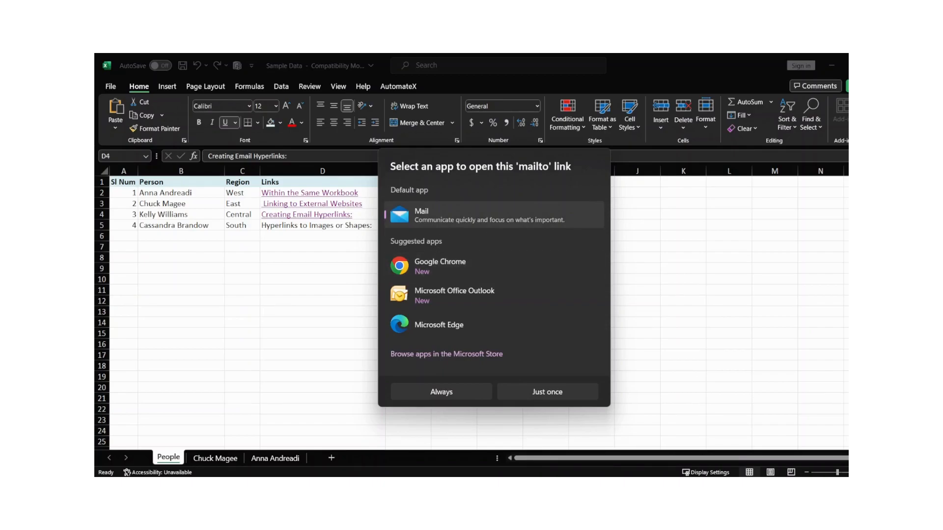
key("Escape")
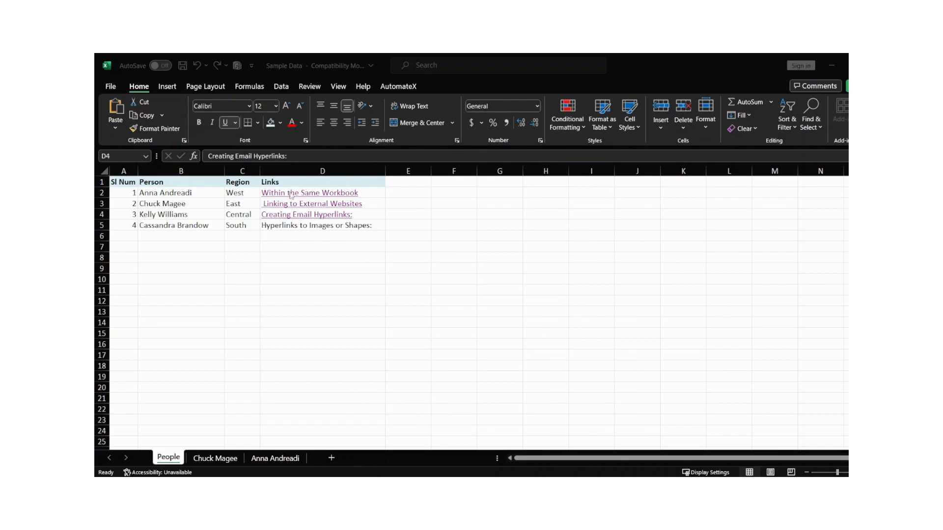
left_click(321, 214)
left_click(322, 215)
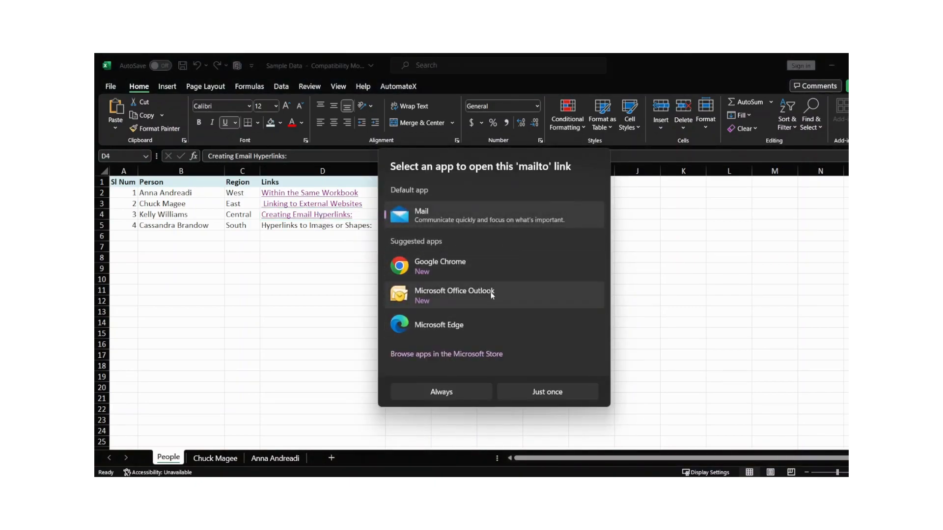
left_click(664, 254)
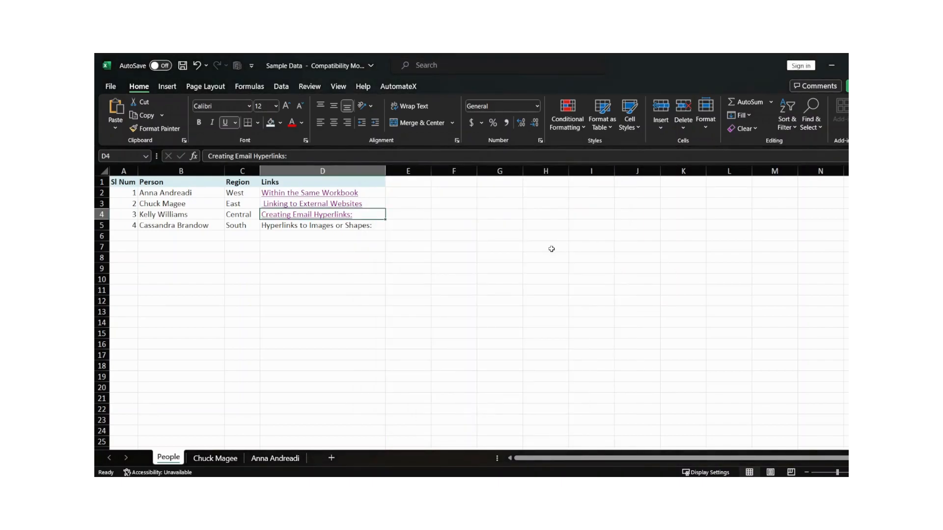
left_click(313, 228)
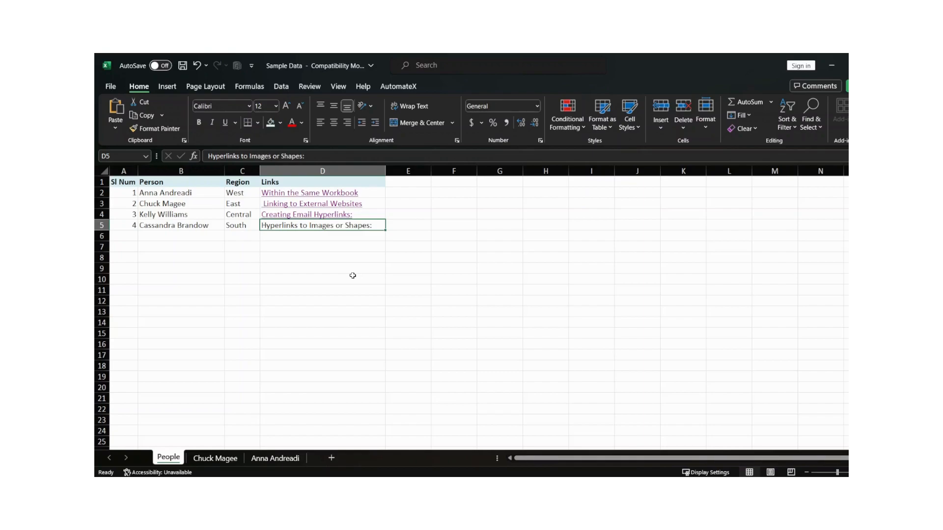
left_click(269, 246)
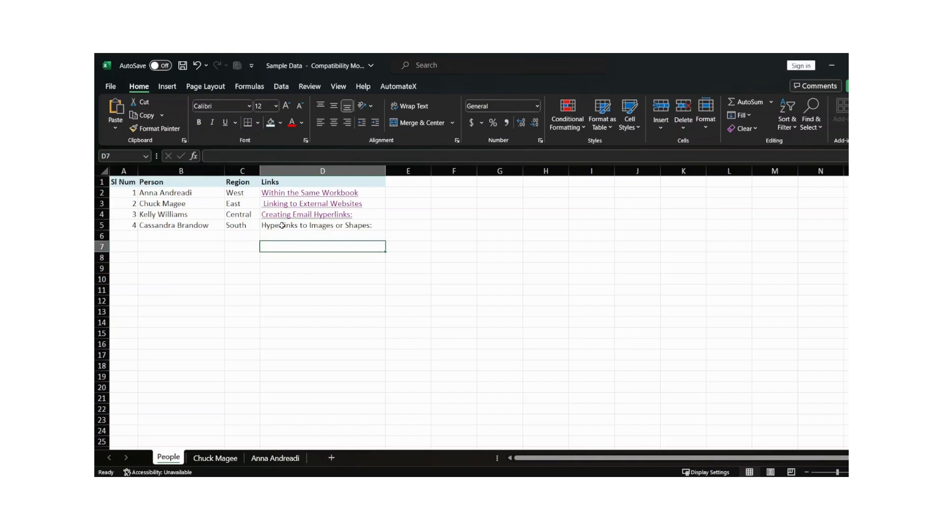
Draw a rectangle shape from Insert > Shapes across cell D5
left_click(281, 227)
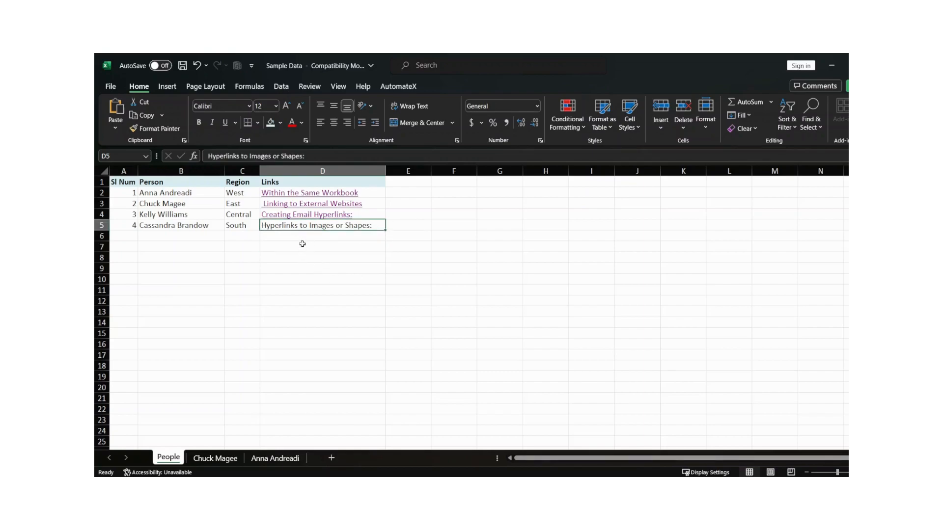
left_click(172, 87)
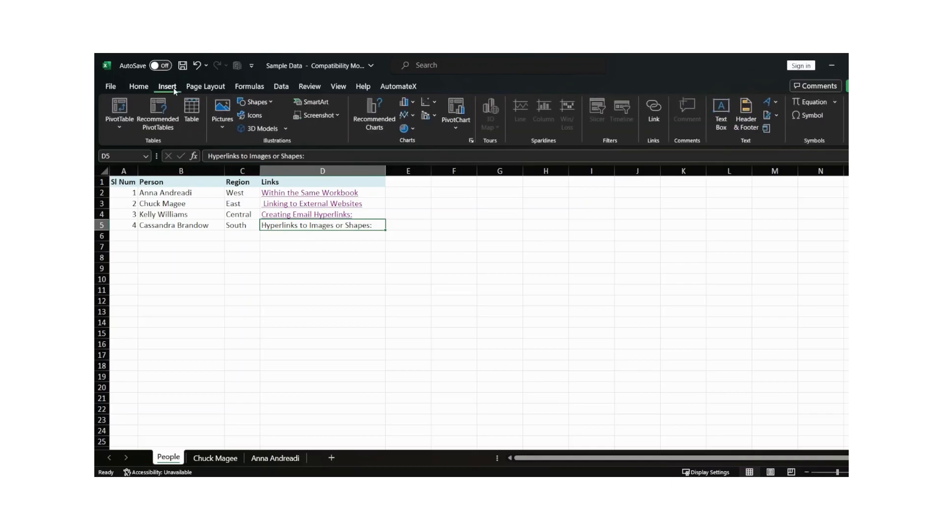
left_click(267, 103)
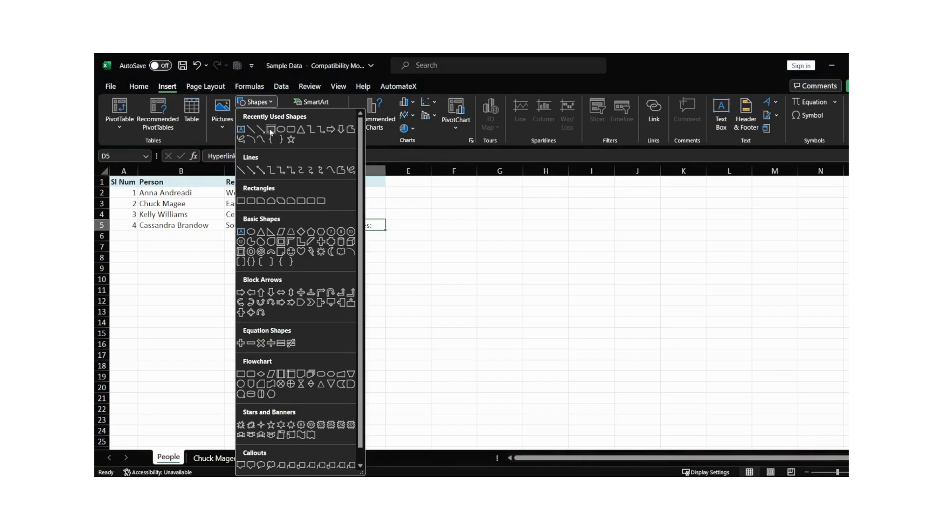
left_click(270, 128)
left_click_drag(259, 220, 386, 229)
left_click(351, 247)
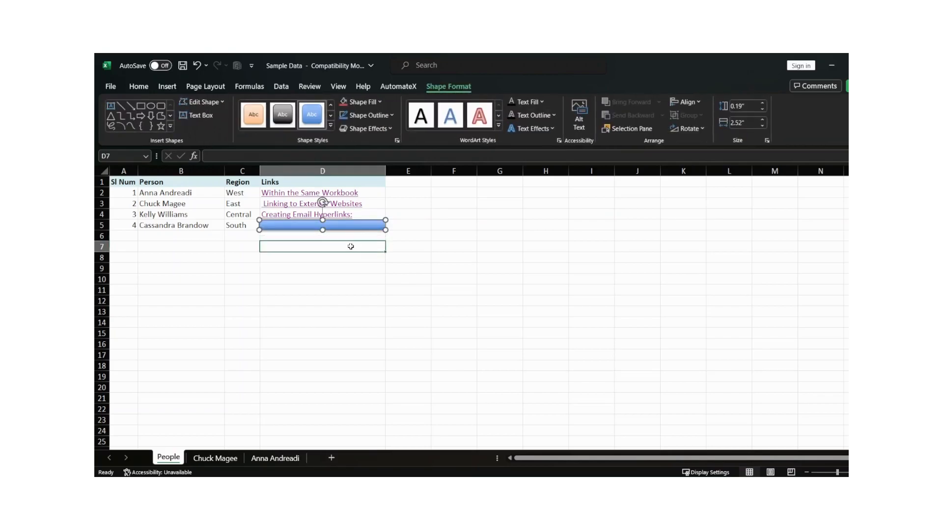
left_click(337, 226)
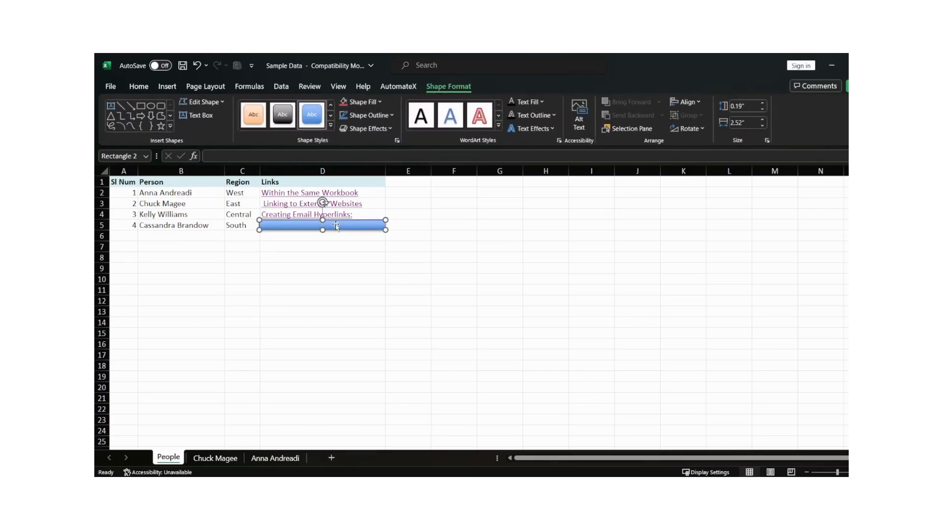
right_click(337, 226)
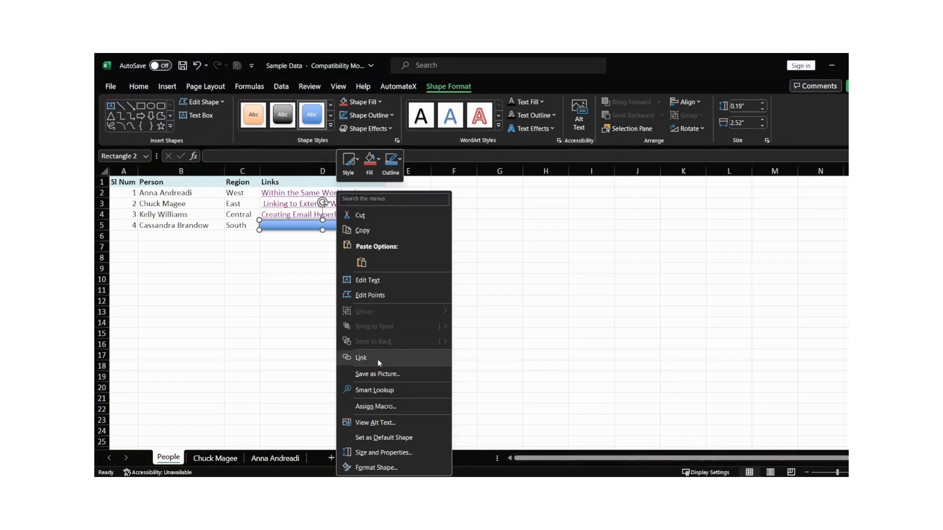
left_click(379, 360)
left_click_drag(344, 275, 437, 147)
left_click(305, 222)
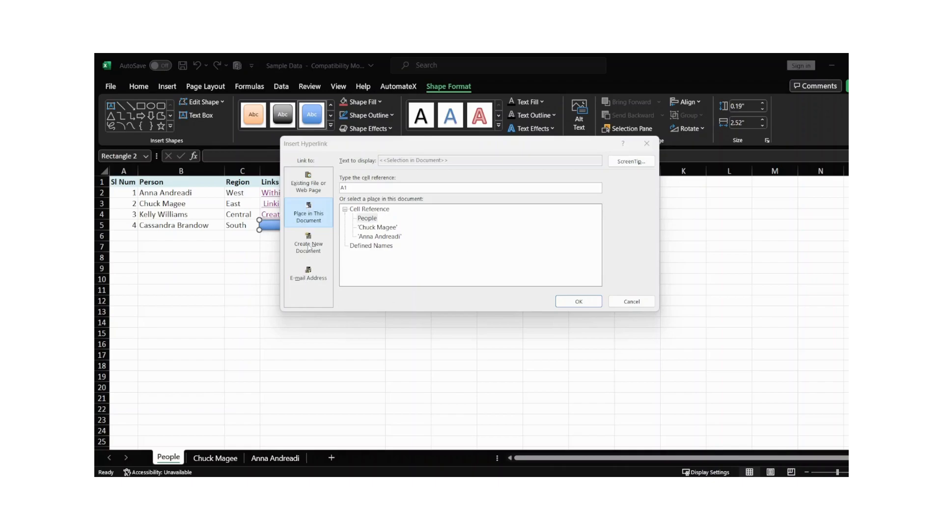
left_click(377, 229)
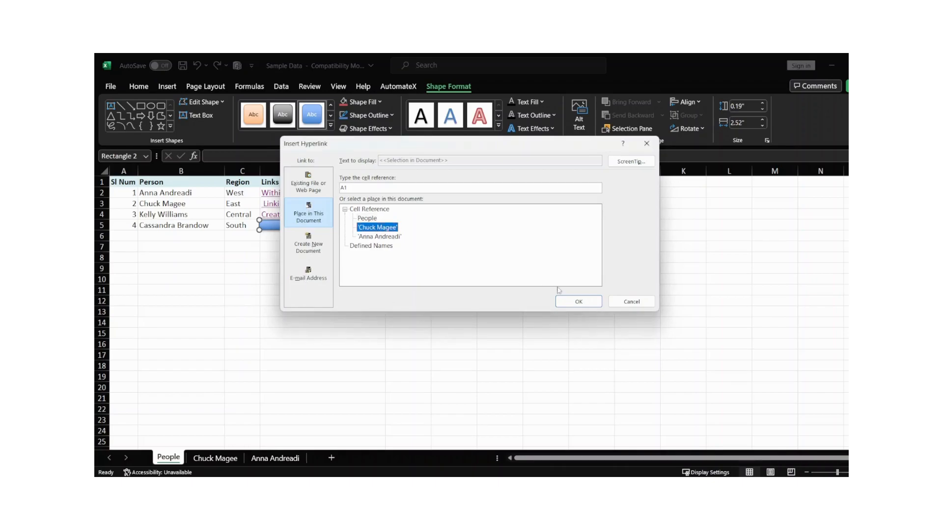
left_click(579, 303)
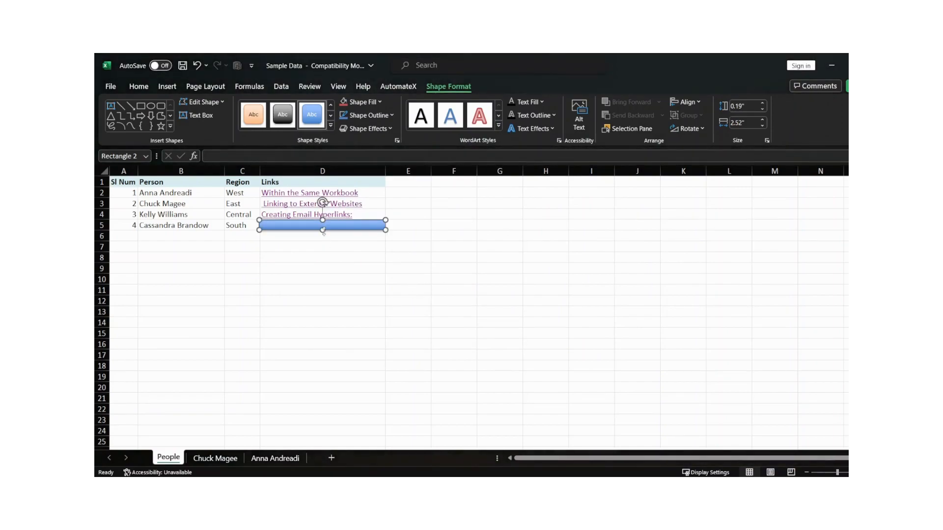
left_click(344, 247)
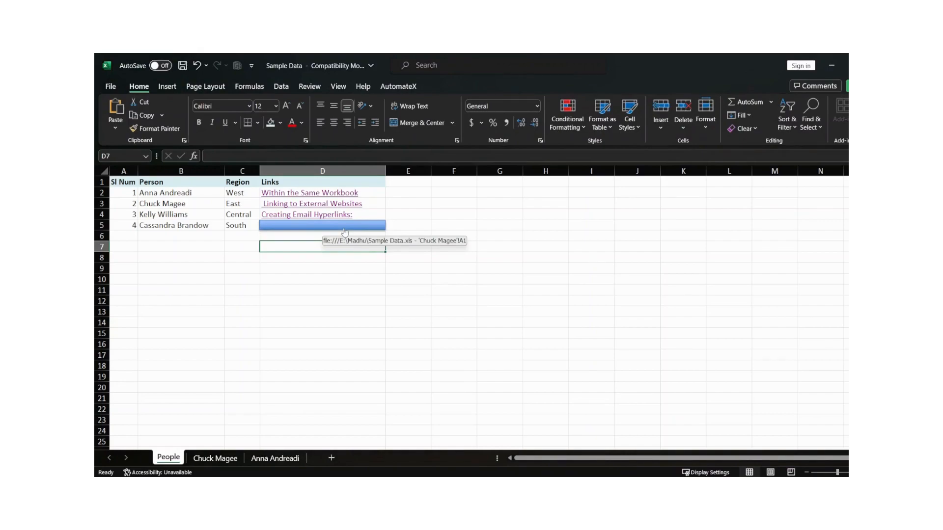
left_click(344, 229)
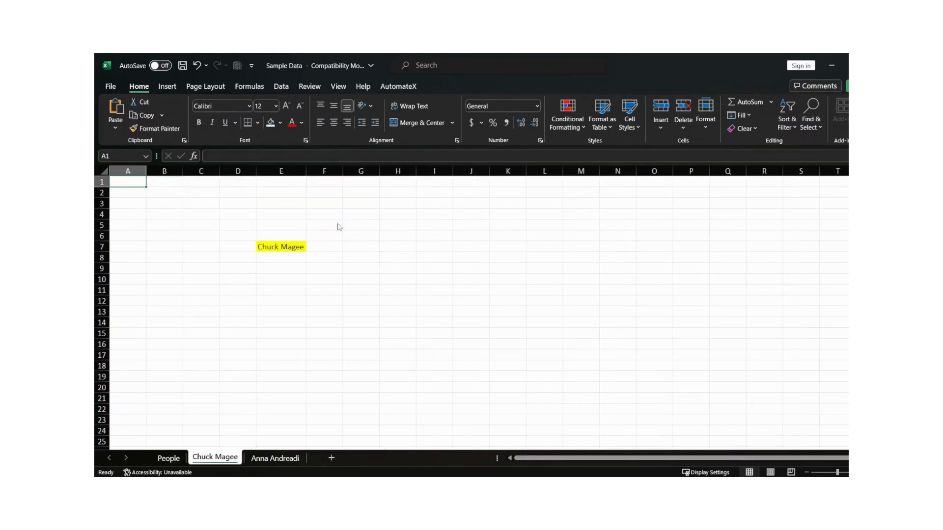
left_click(168, 458)
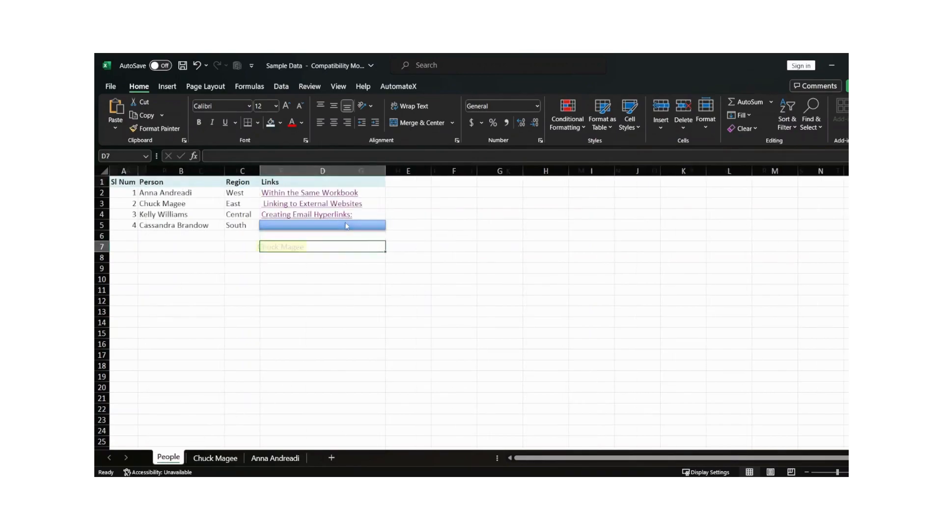
left_click(348, 230)
left_click(284, 247)
left_click(168, 459)
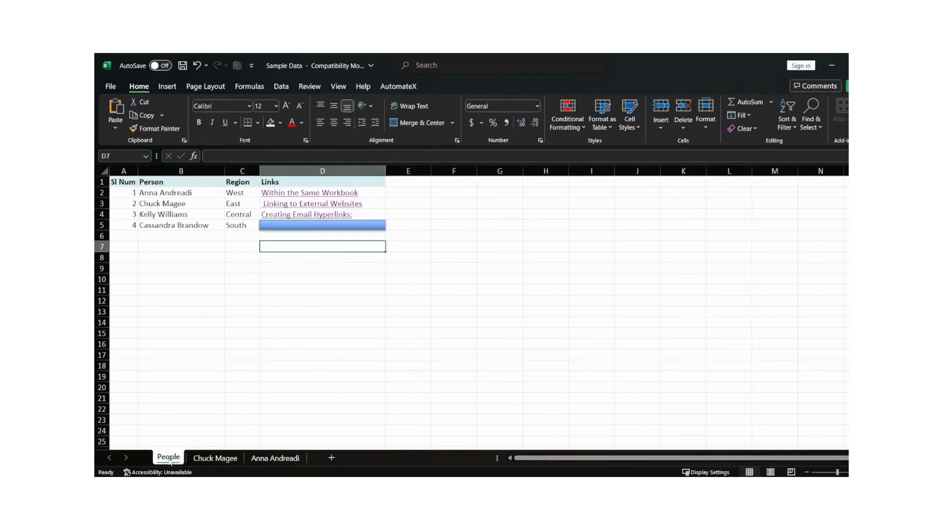
left_click(300, 227)
left_click(168, 458)
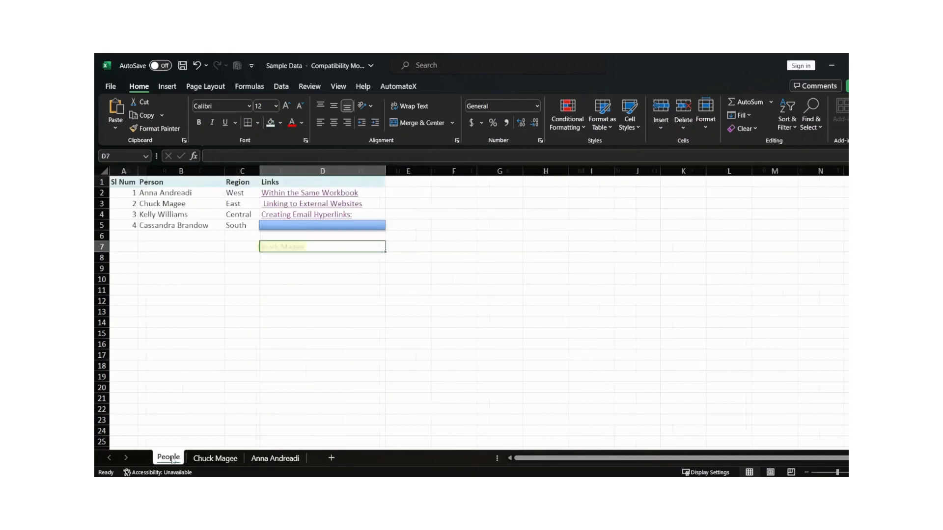
left_click(321, 227)
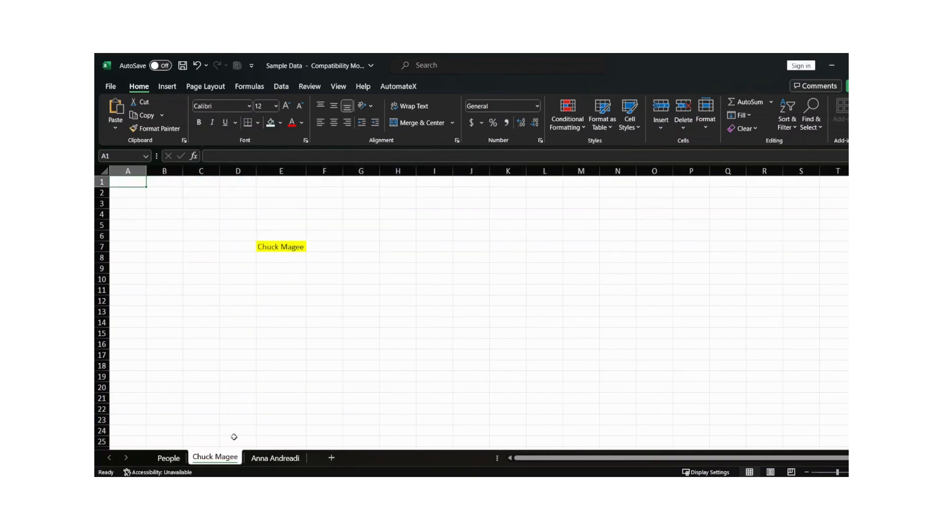
left_click(169, 458)
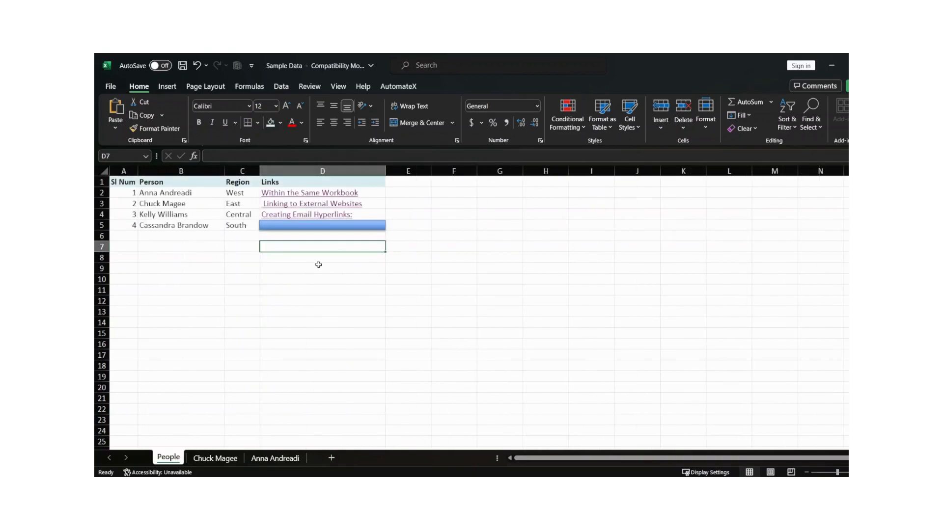
left_click(334, 287)
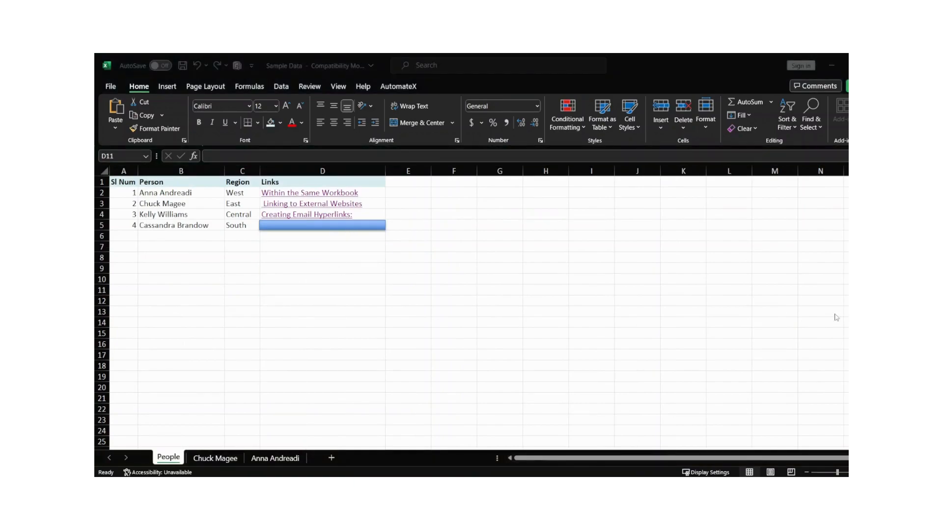